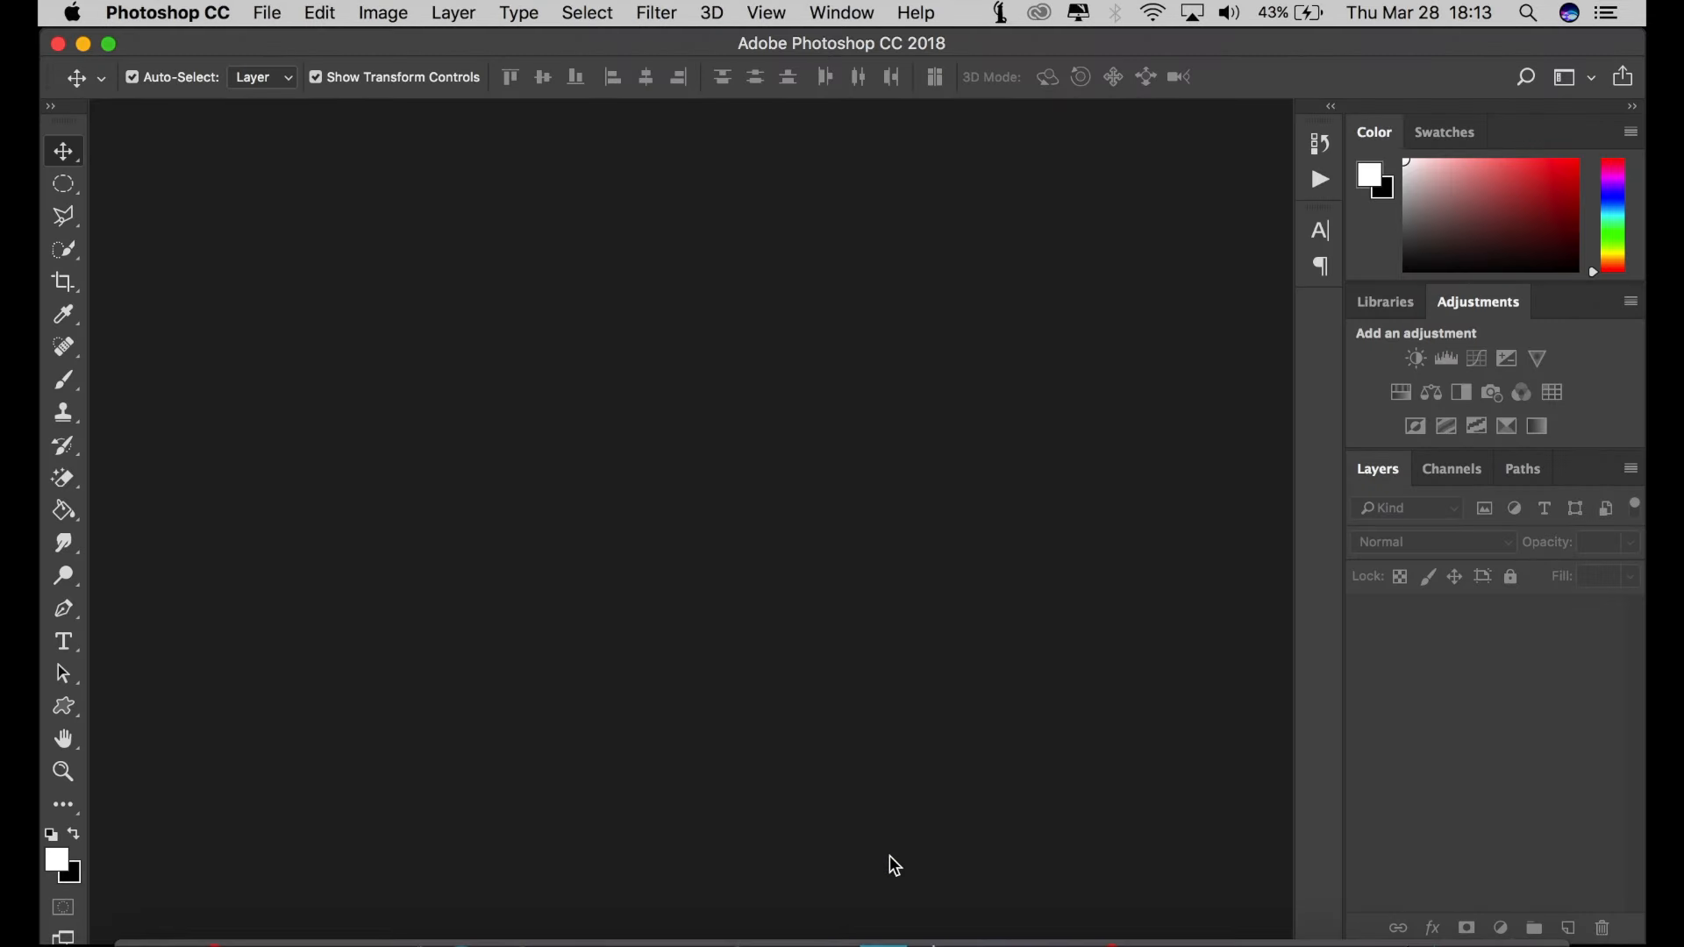
Step: Open IMG_4396.jpg from the Desktop folder and duplicate its Background layer
left_click(267, 13)
left_click(286, 67)
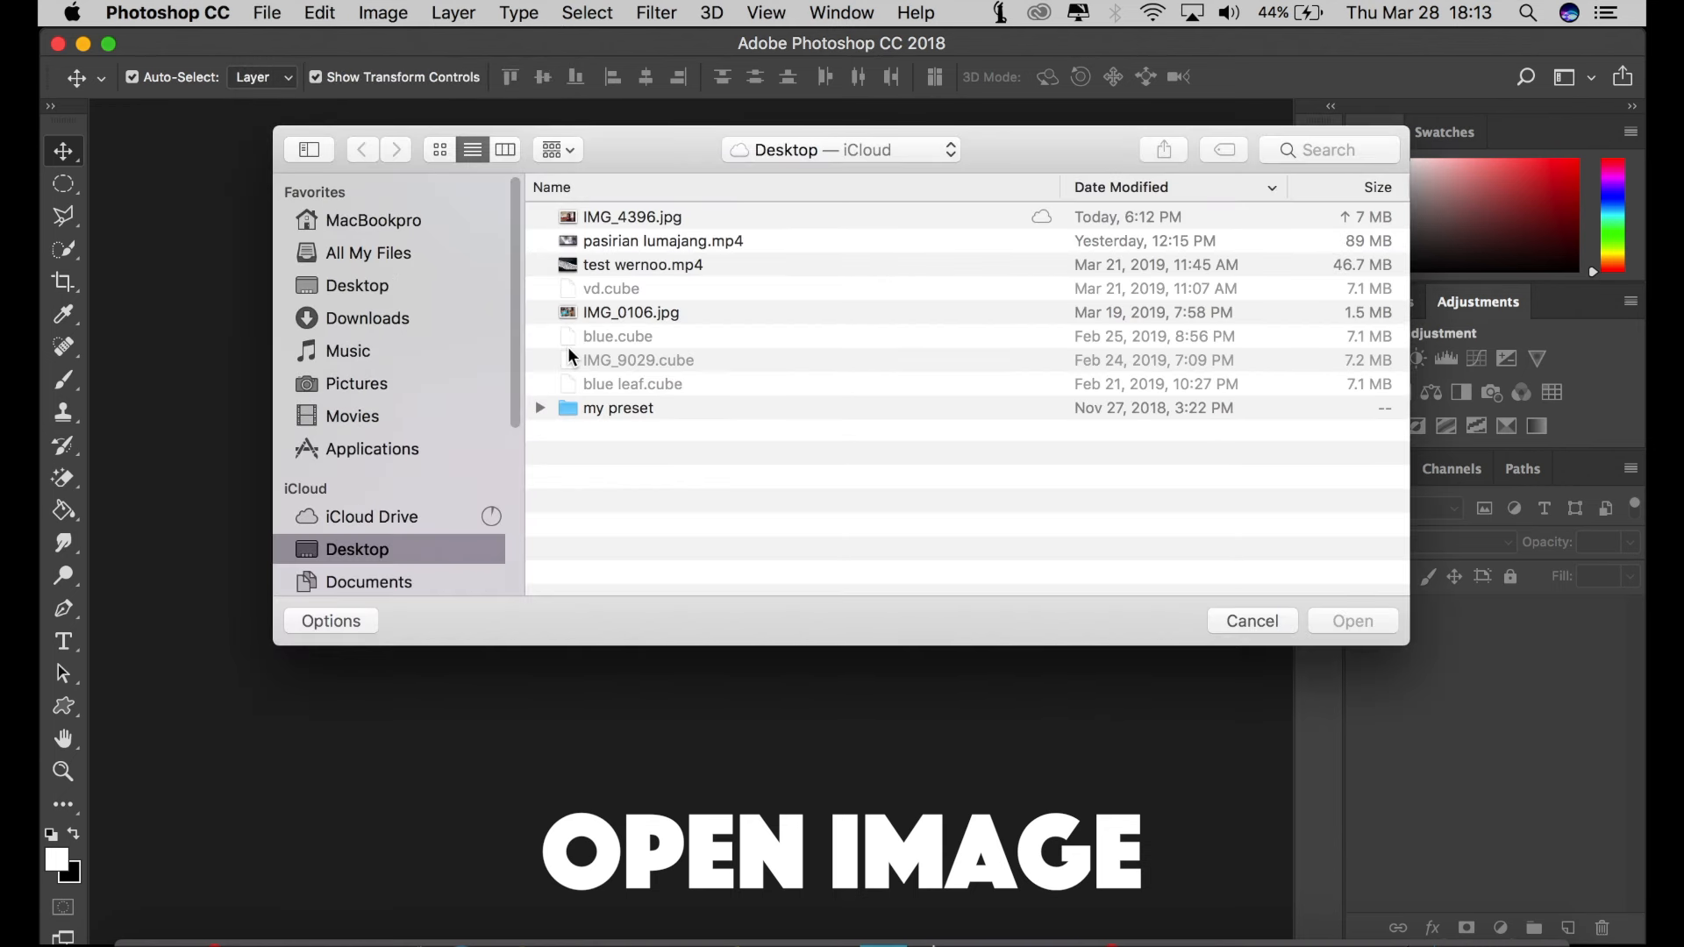
left_click(607, 219)
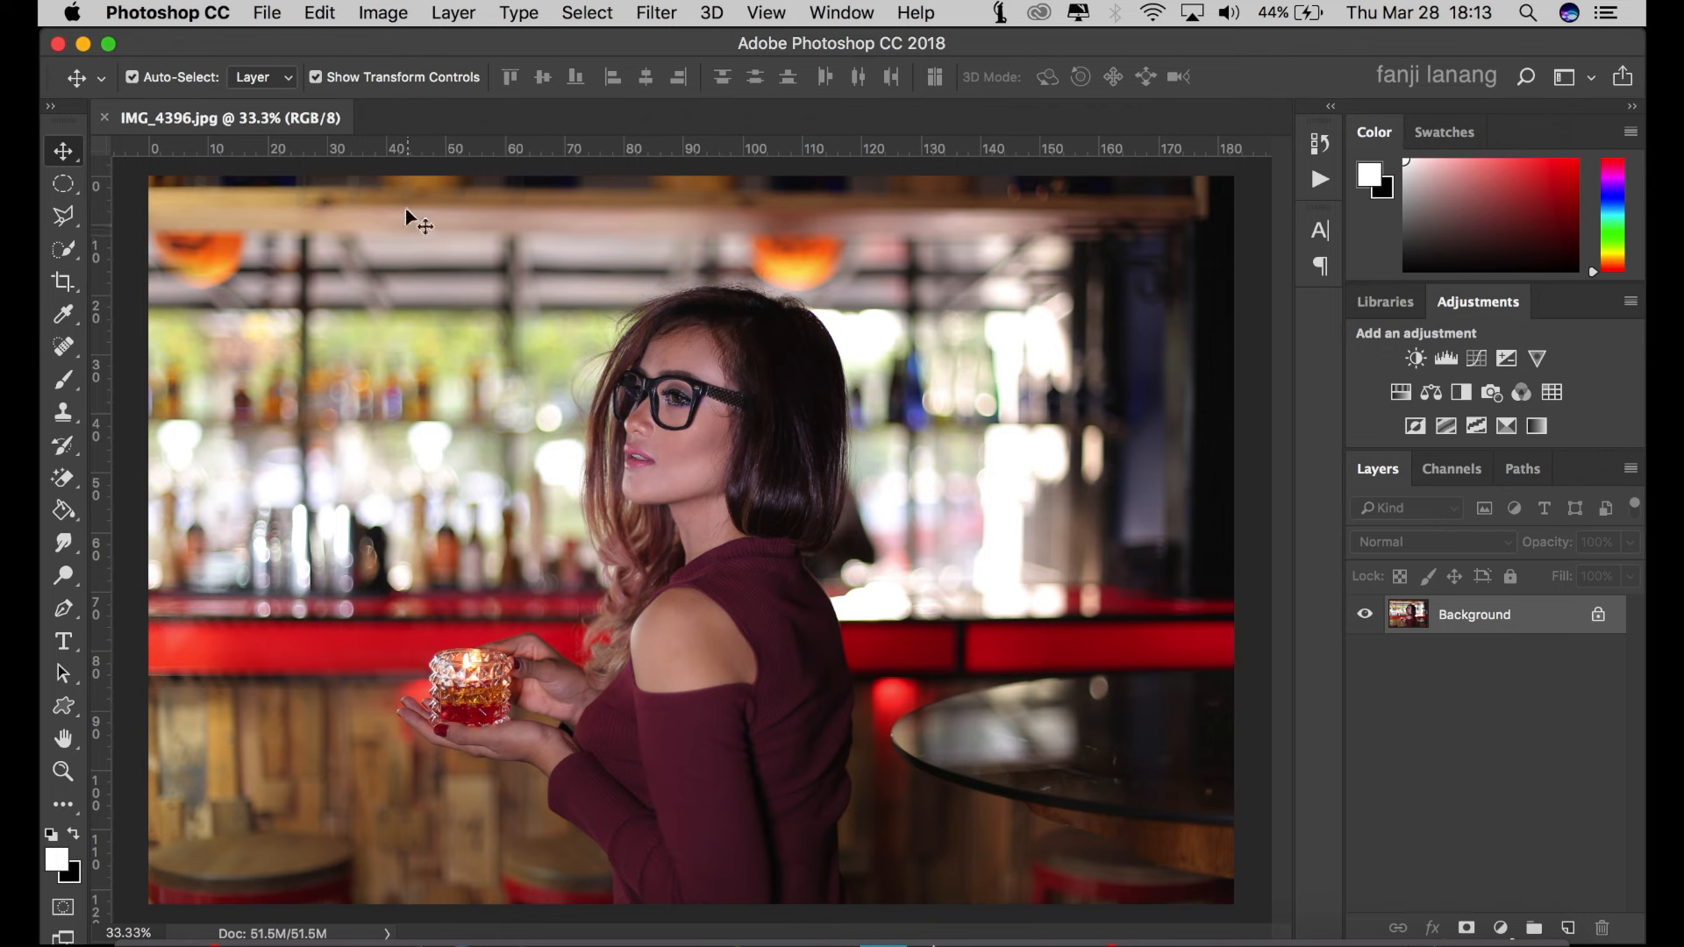
left_click_drag(1515, 628, 1576, 929)
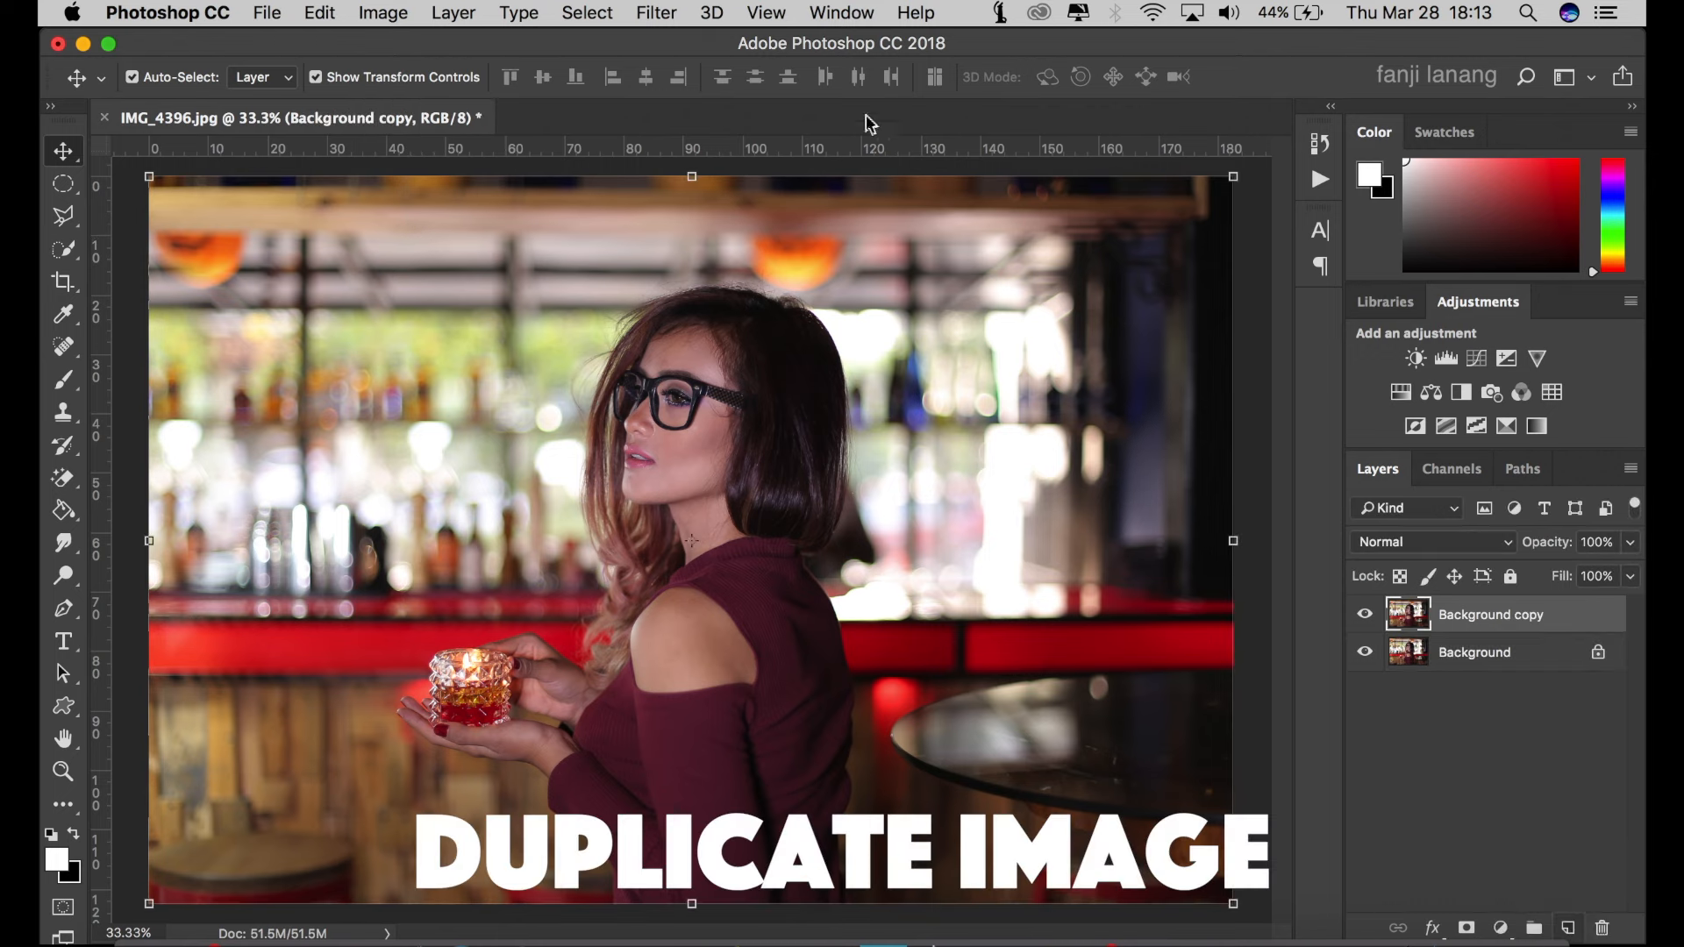
Step: Start the Camera Raw Filter on the duplicated layer and set Highlights to -33
left_click(660, 14)
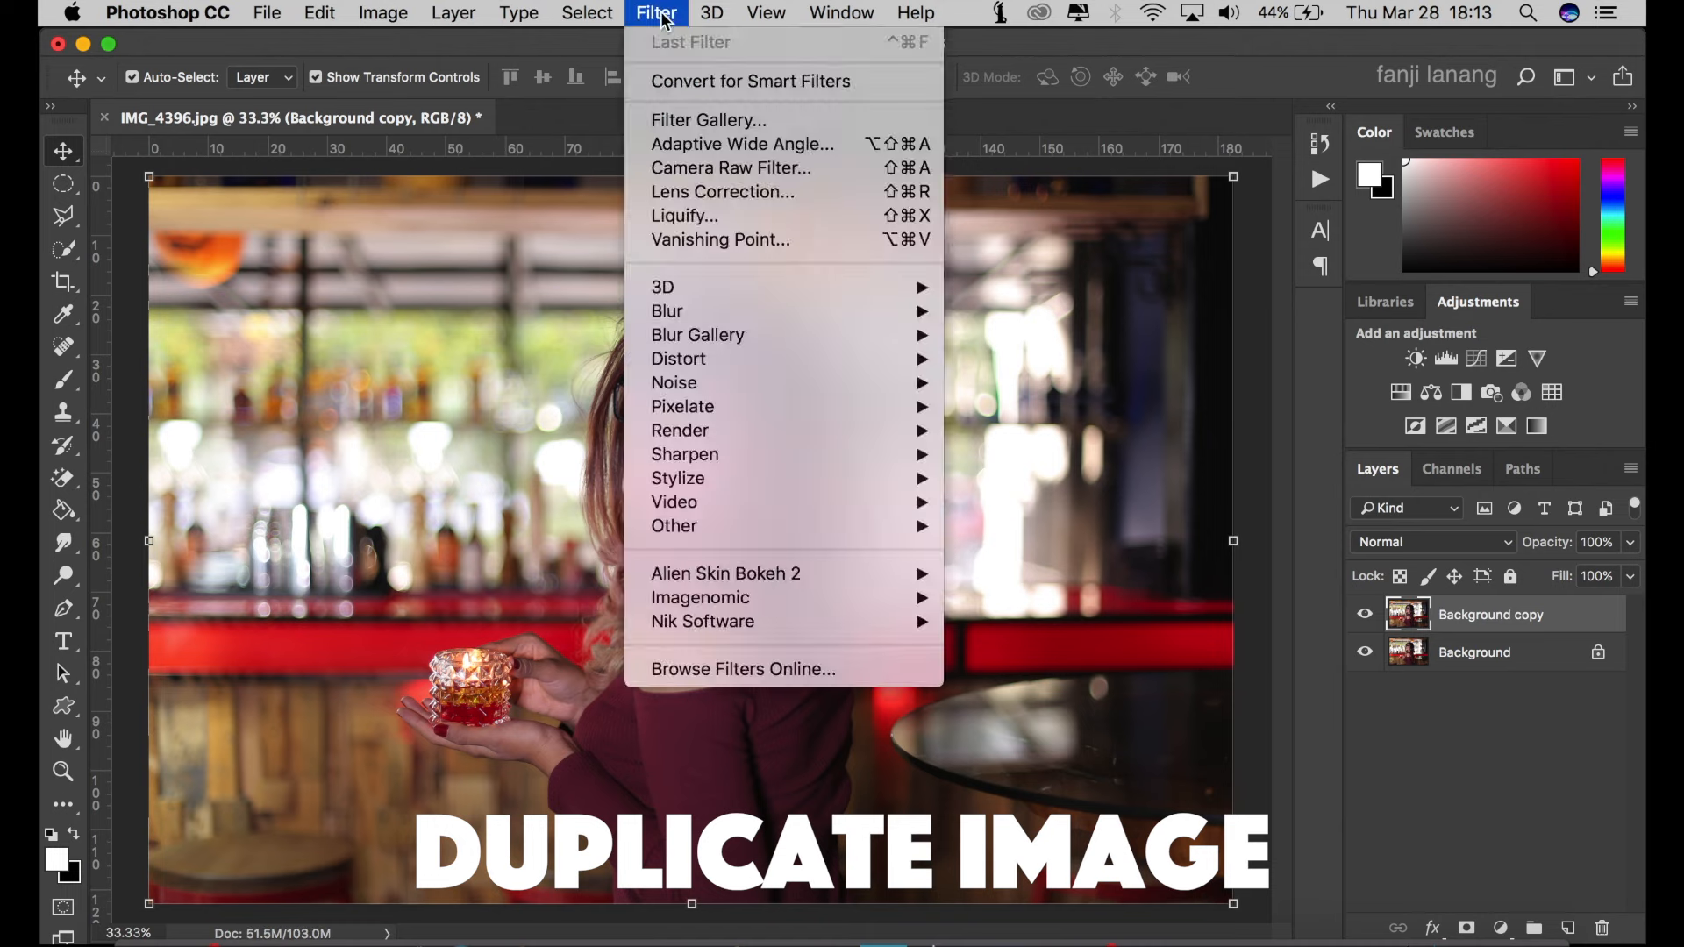
left_click(659, 14)
left_click(660, 14)
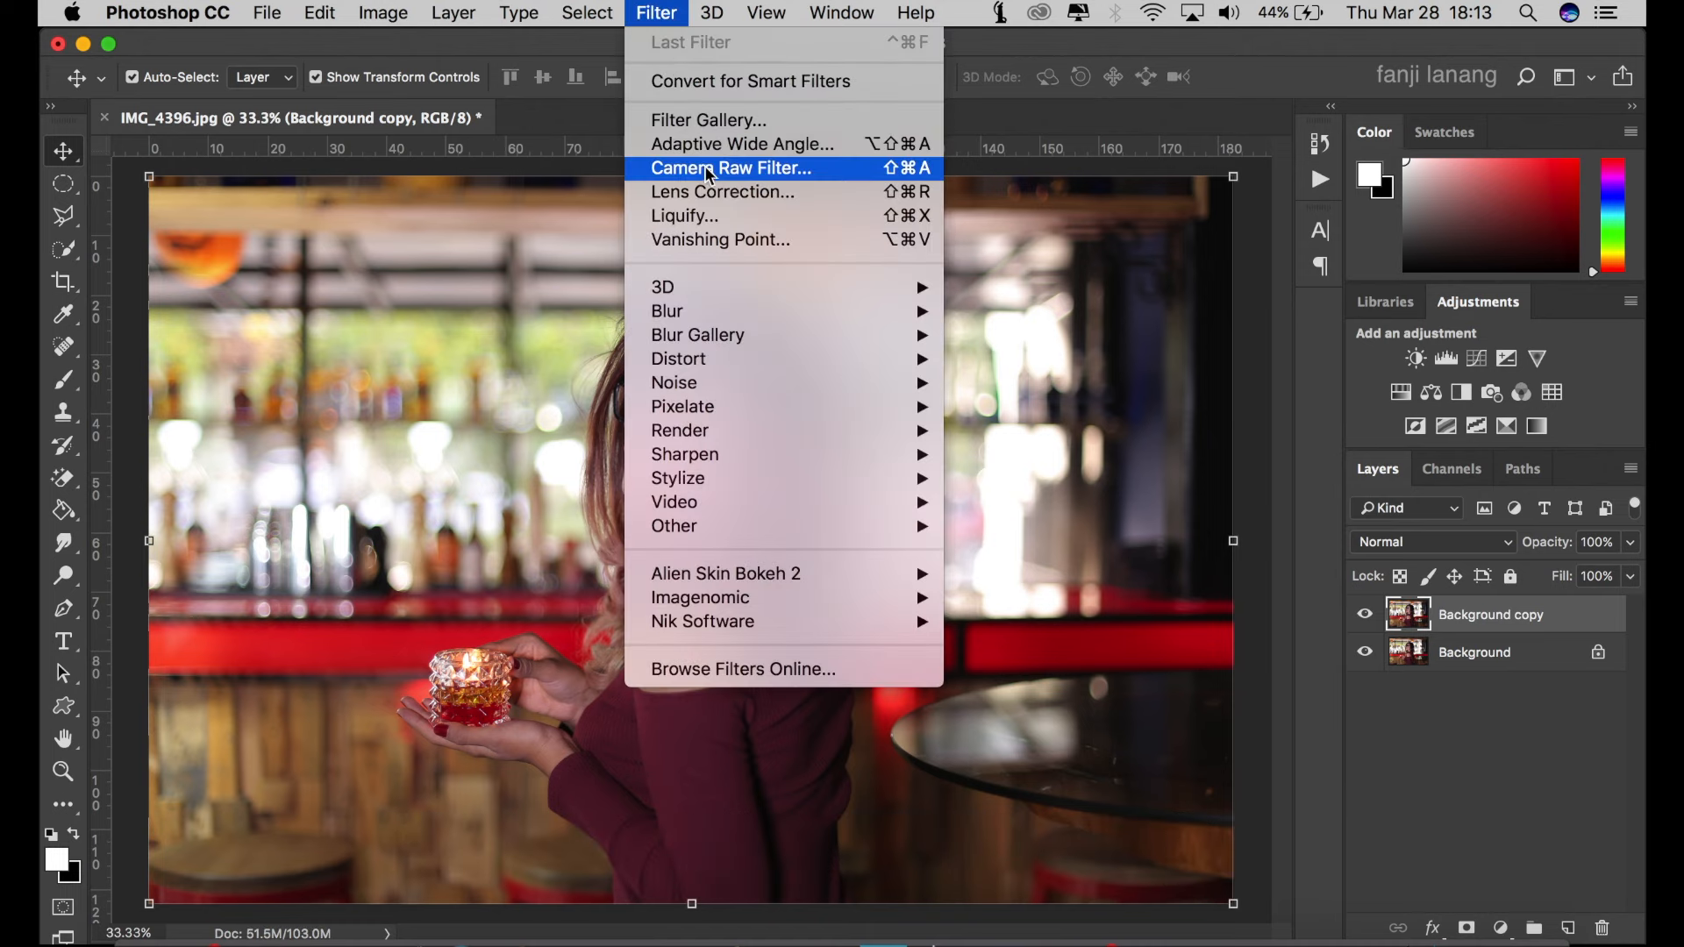
left_click(699, 167)
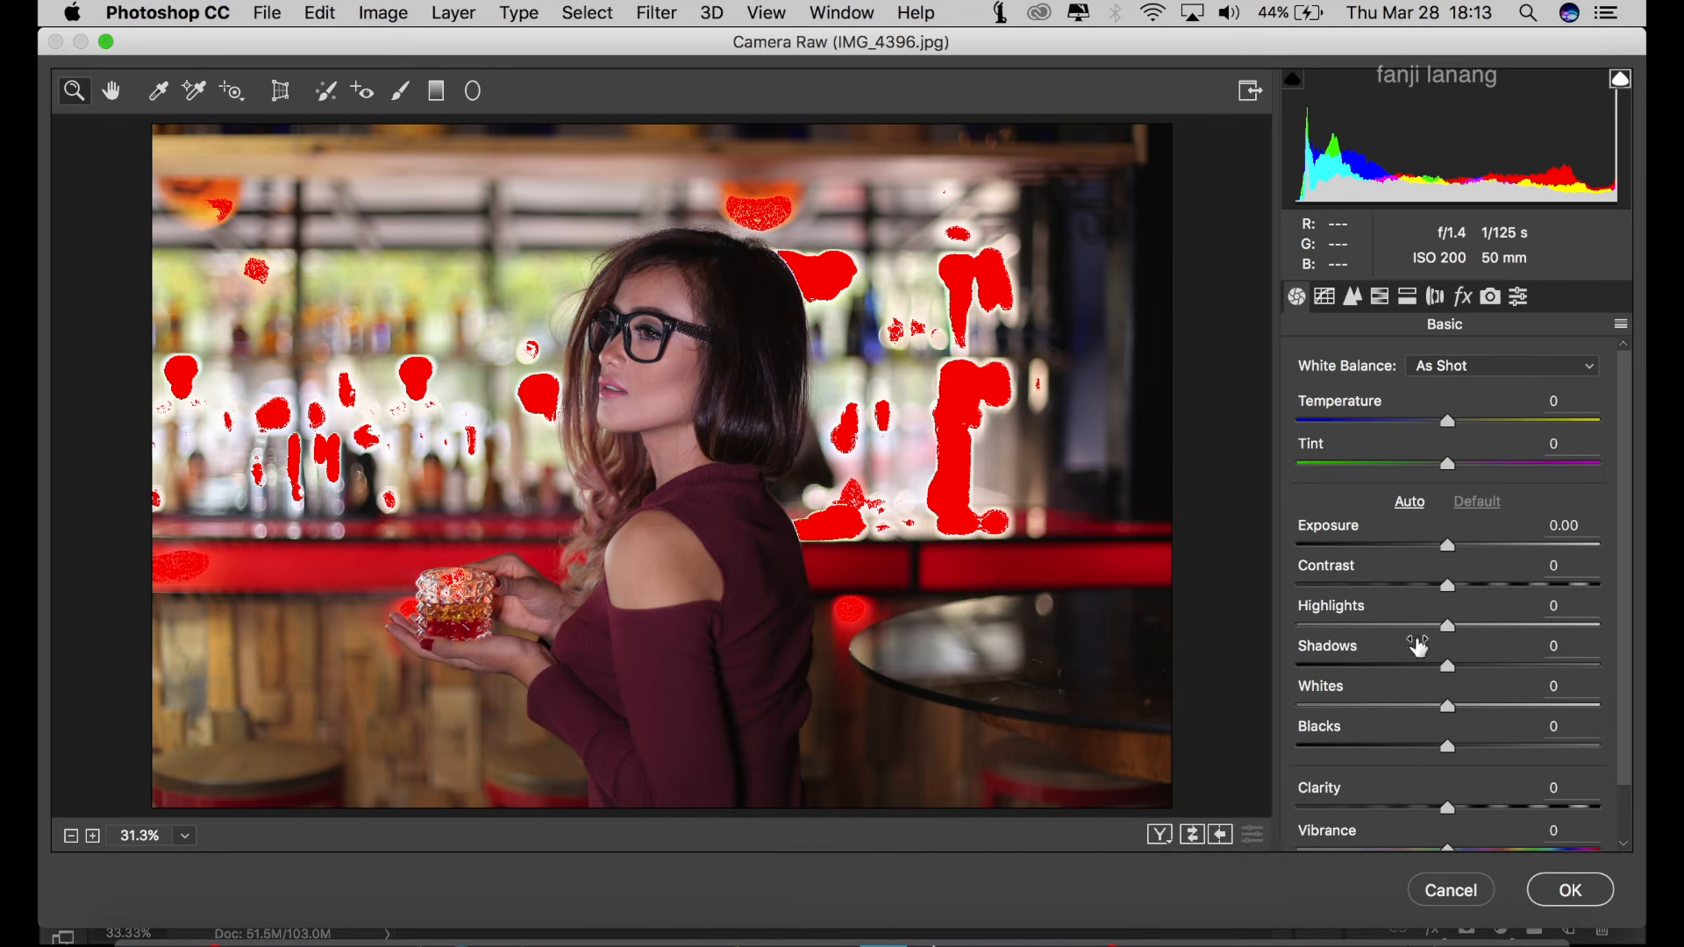
left_click_drag(1416, 626, 1398, 624)
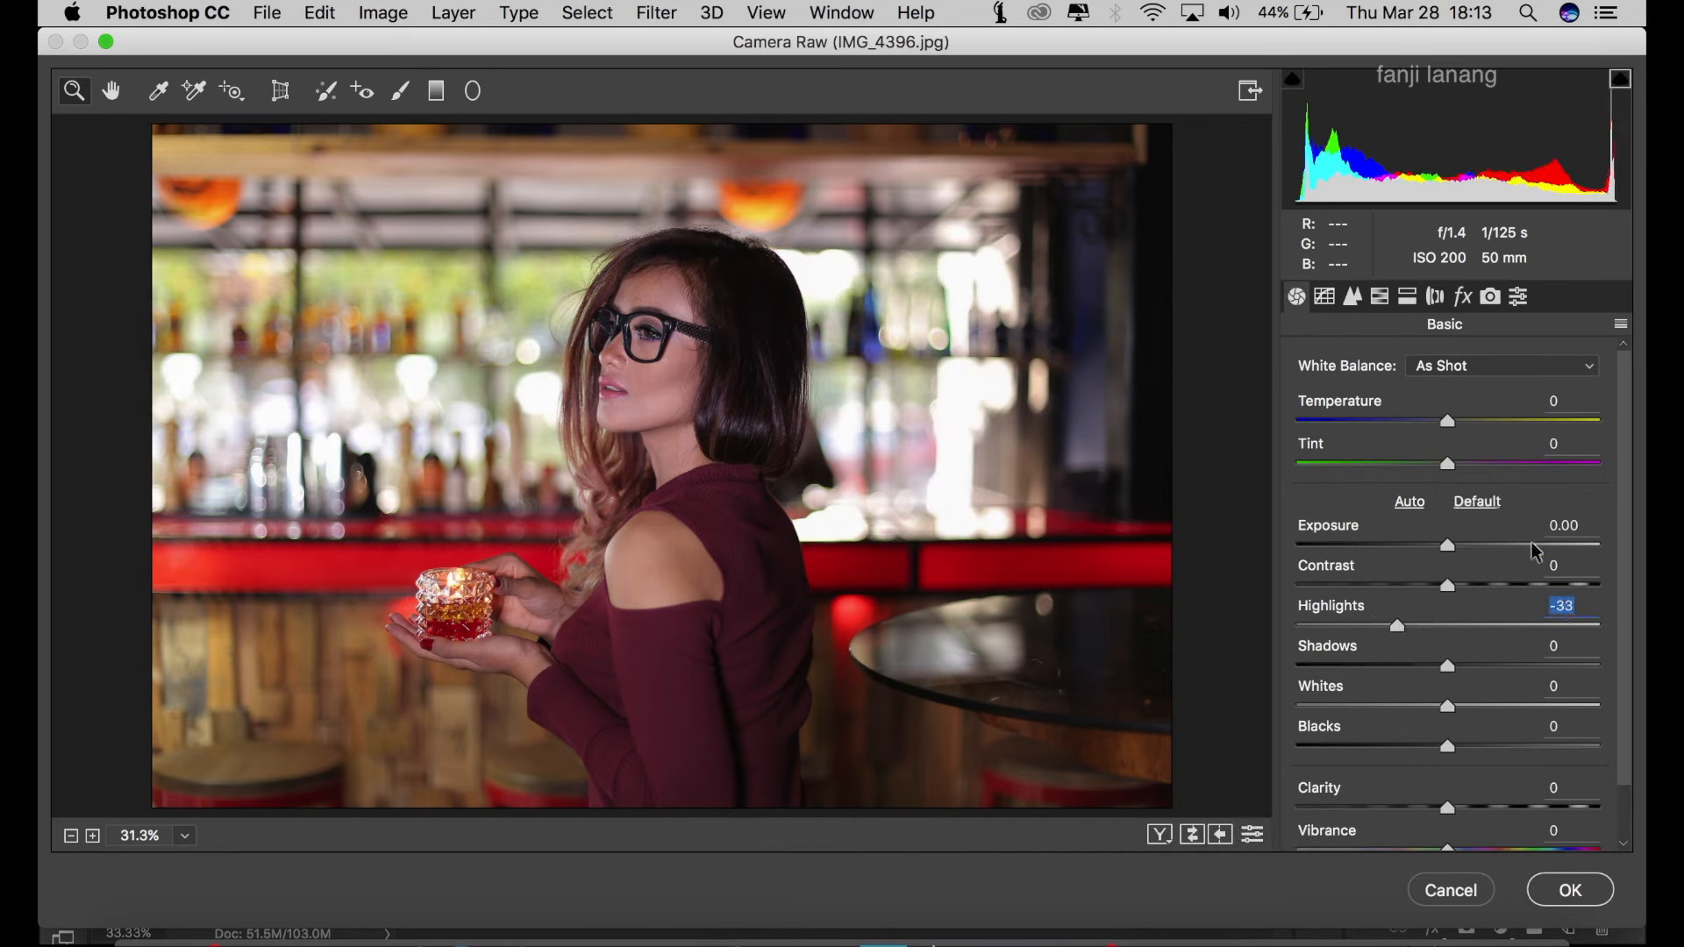
Step: On the RGB point tone curve, move the black point inward along the baseline and lower the white point's output to 232
left_click(1327, 301)
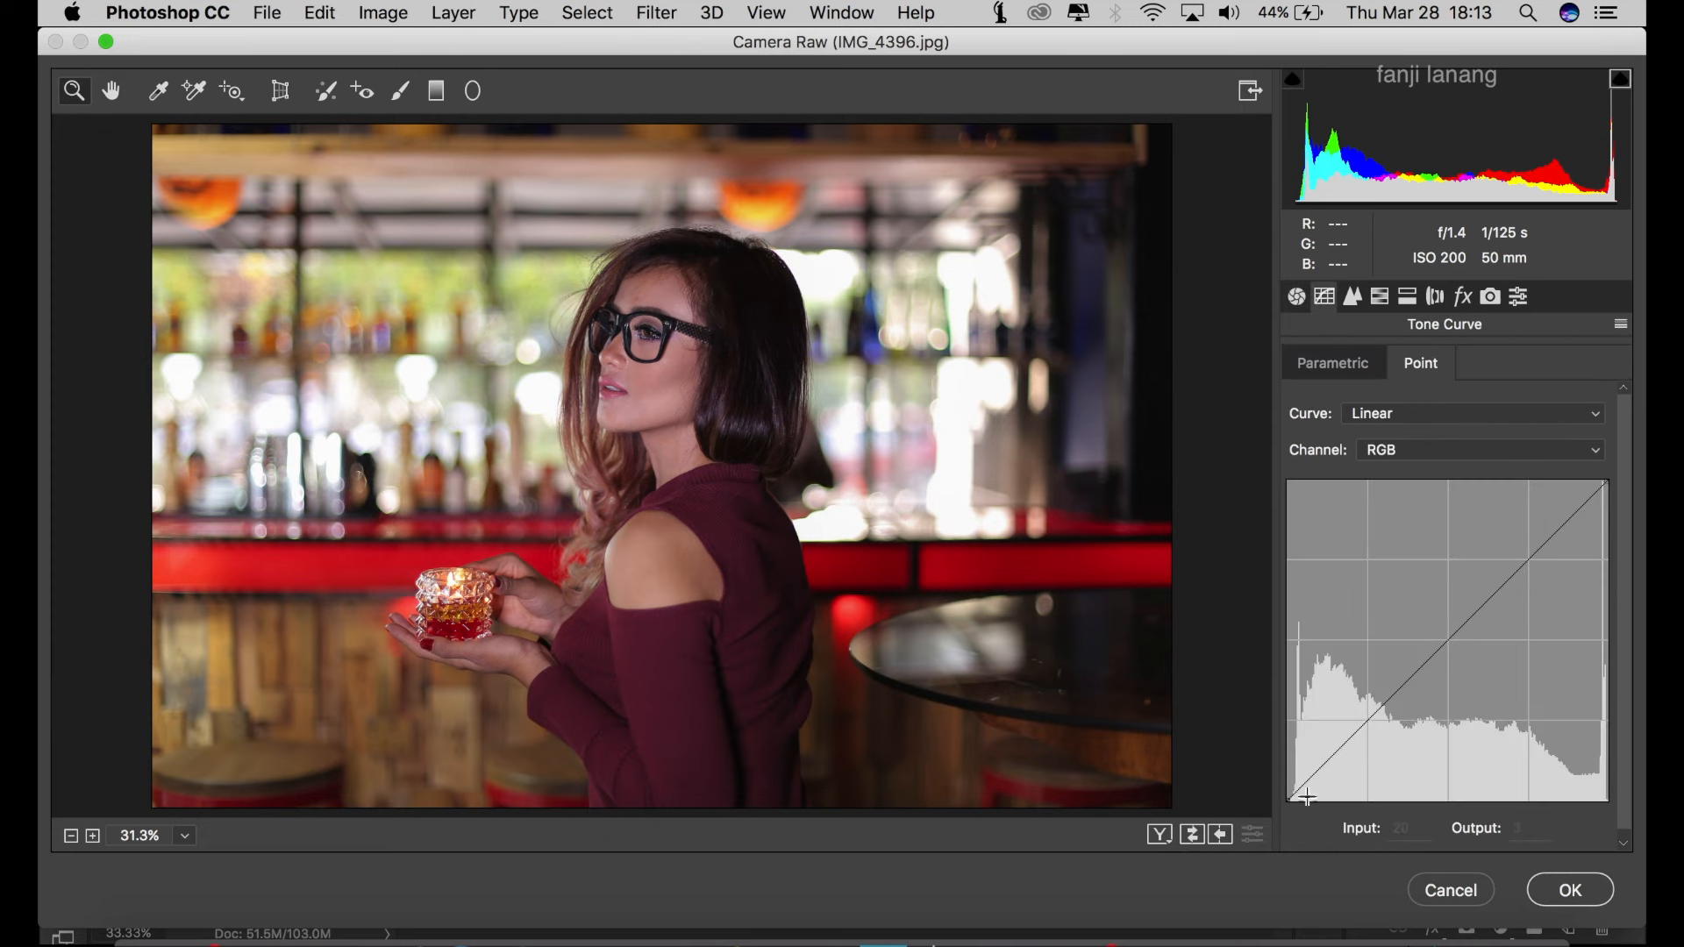
left_click_drag(1292, 799, 1322, 814)
left_click_drag(1606, 481, 1643, 516)
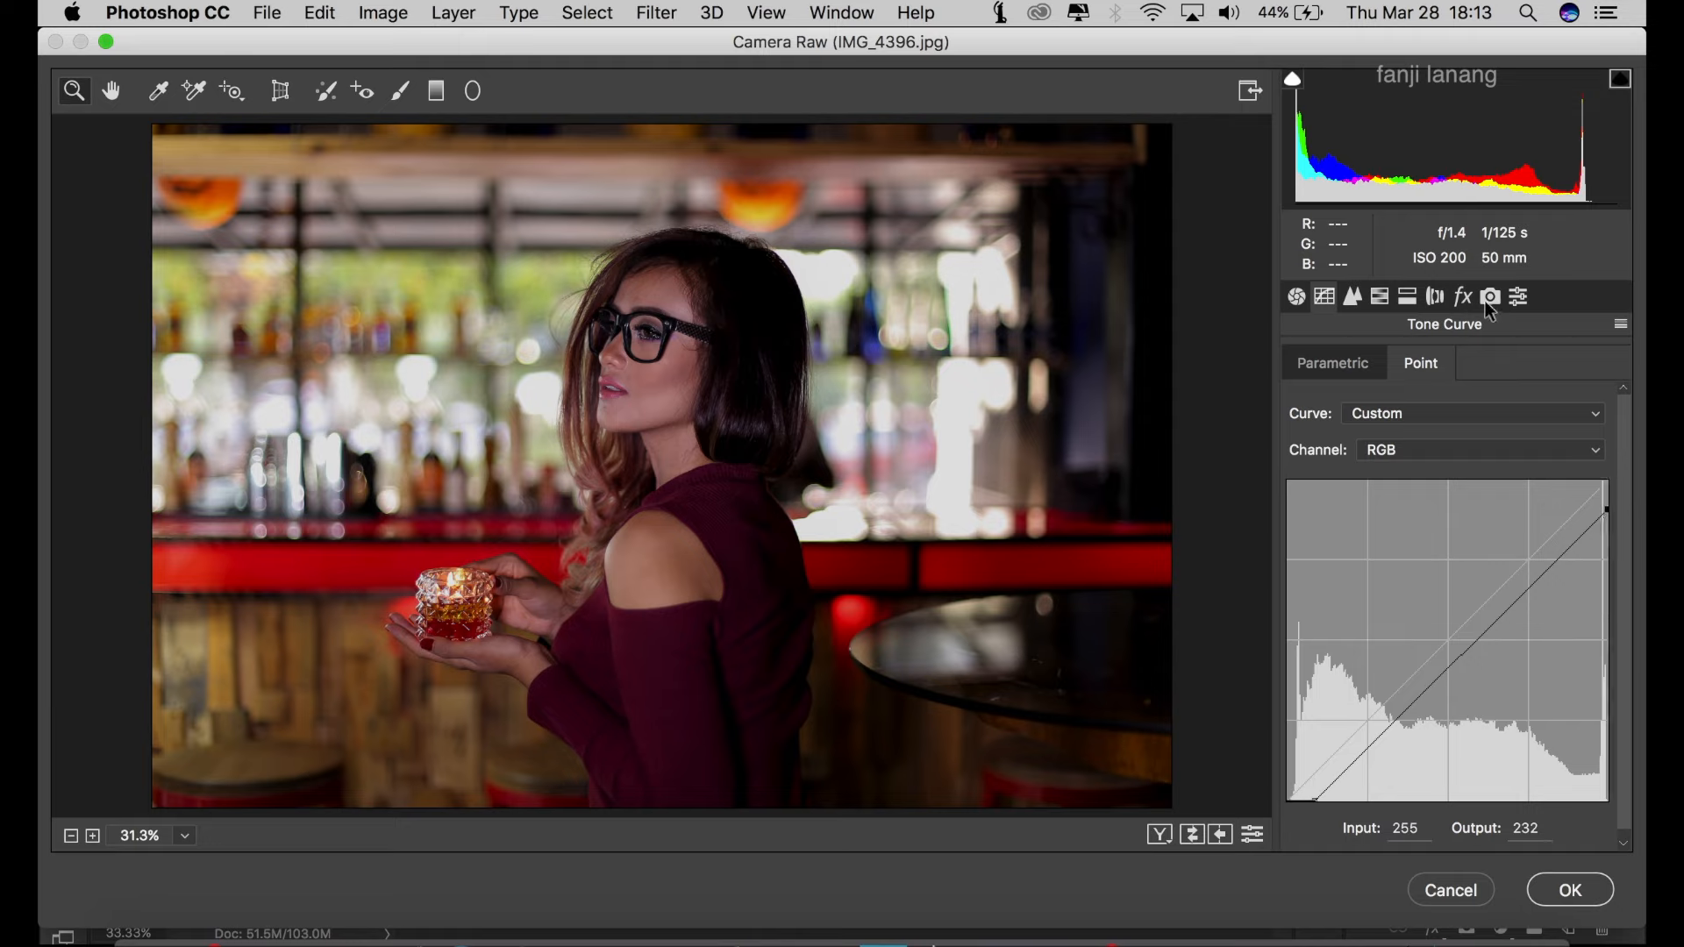
Step: Apply split toning with highlights at hue 200 and saturation 50, and shadows at hue 15 and saturation 15
left_click(1387, 299)
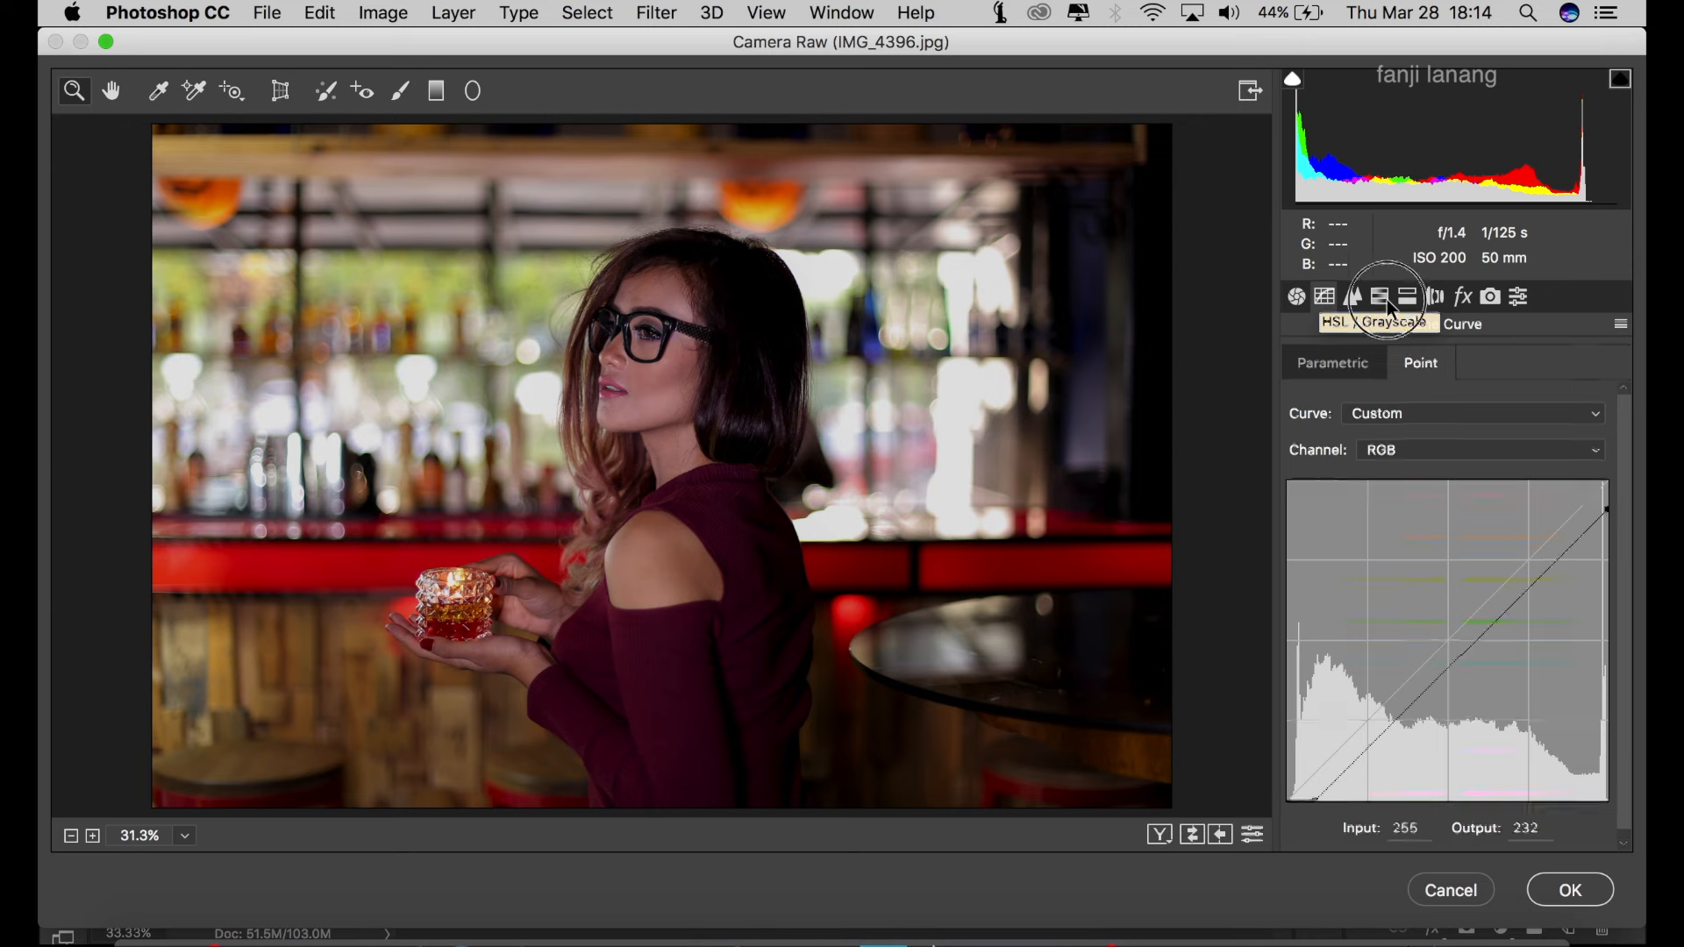
left_click(1407, 296)
left_click(1480, 401)
left_click_drag(1479, 405, 1474, 430)
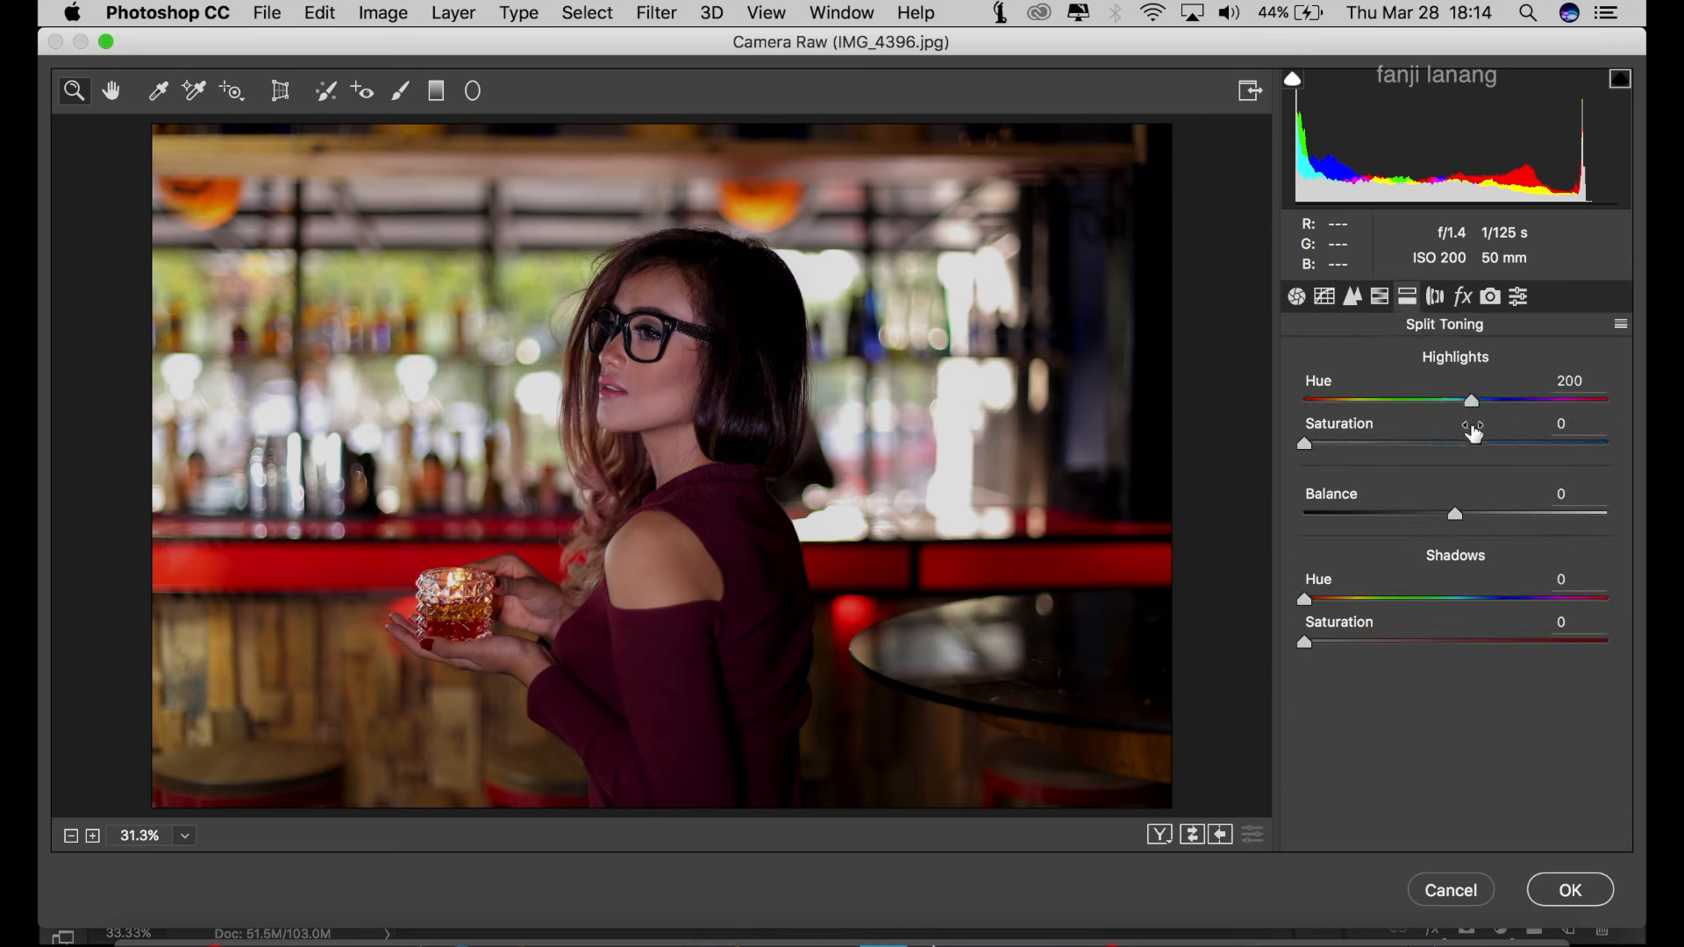
left_click_drag(1347, 443, 1455, 534)
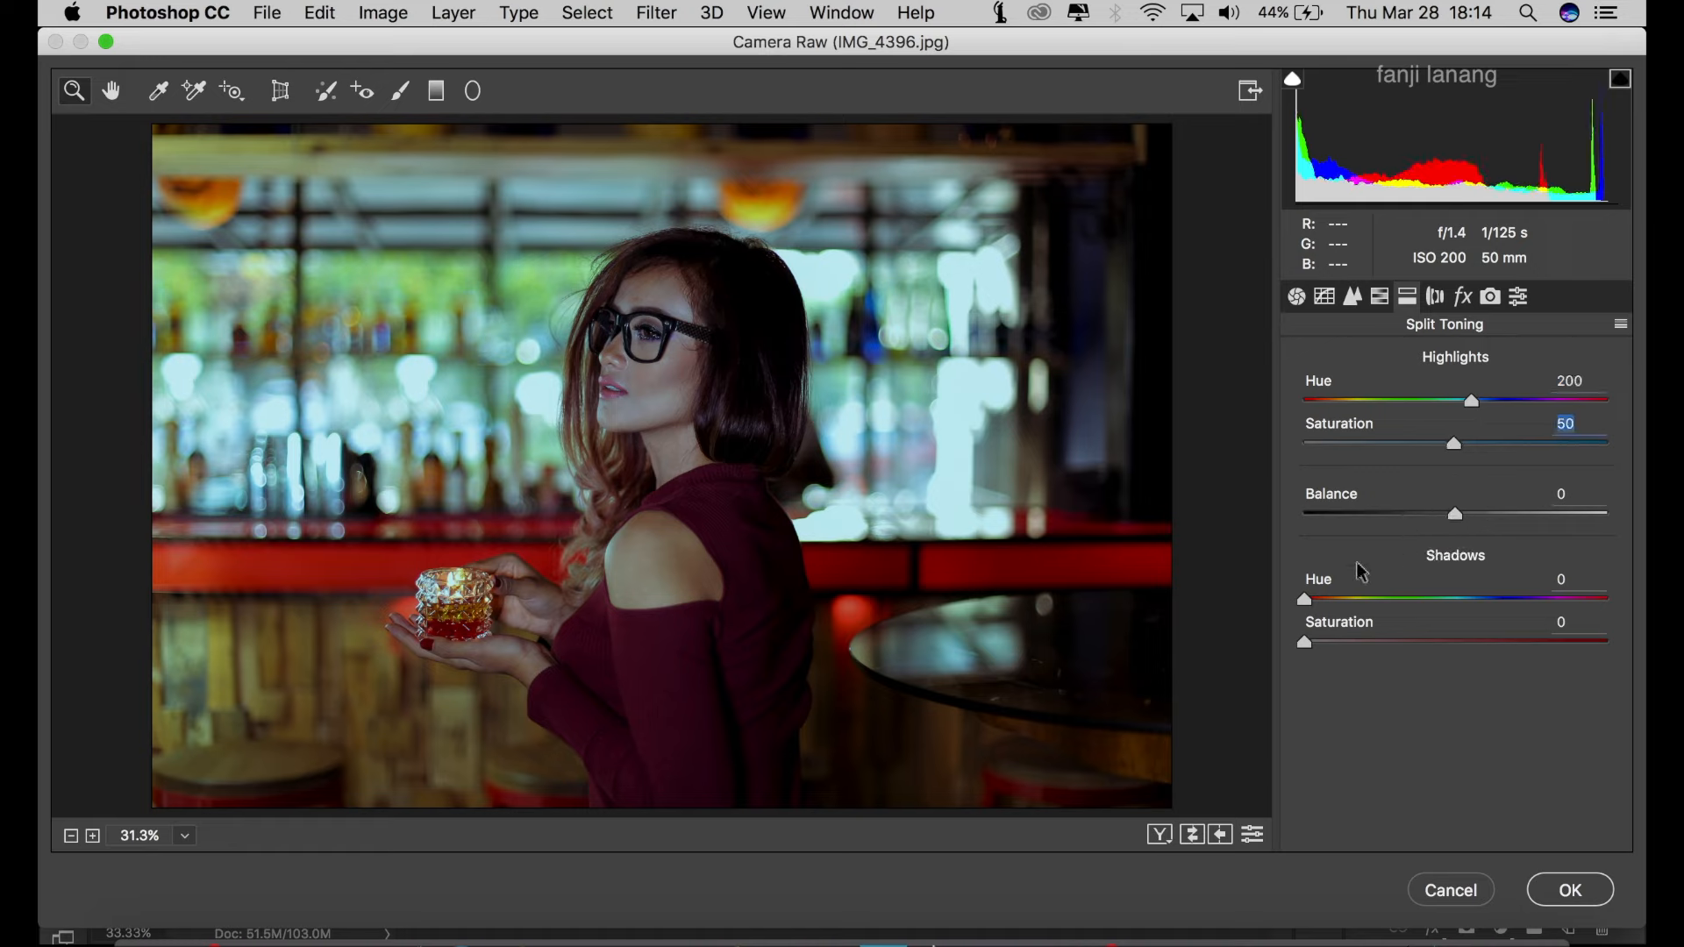
left_click(1317, 600)
left_click_drag(1315, 645, 1349, 649)
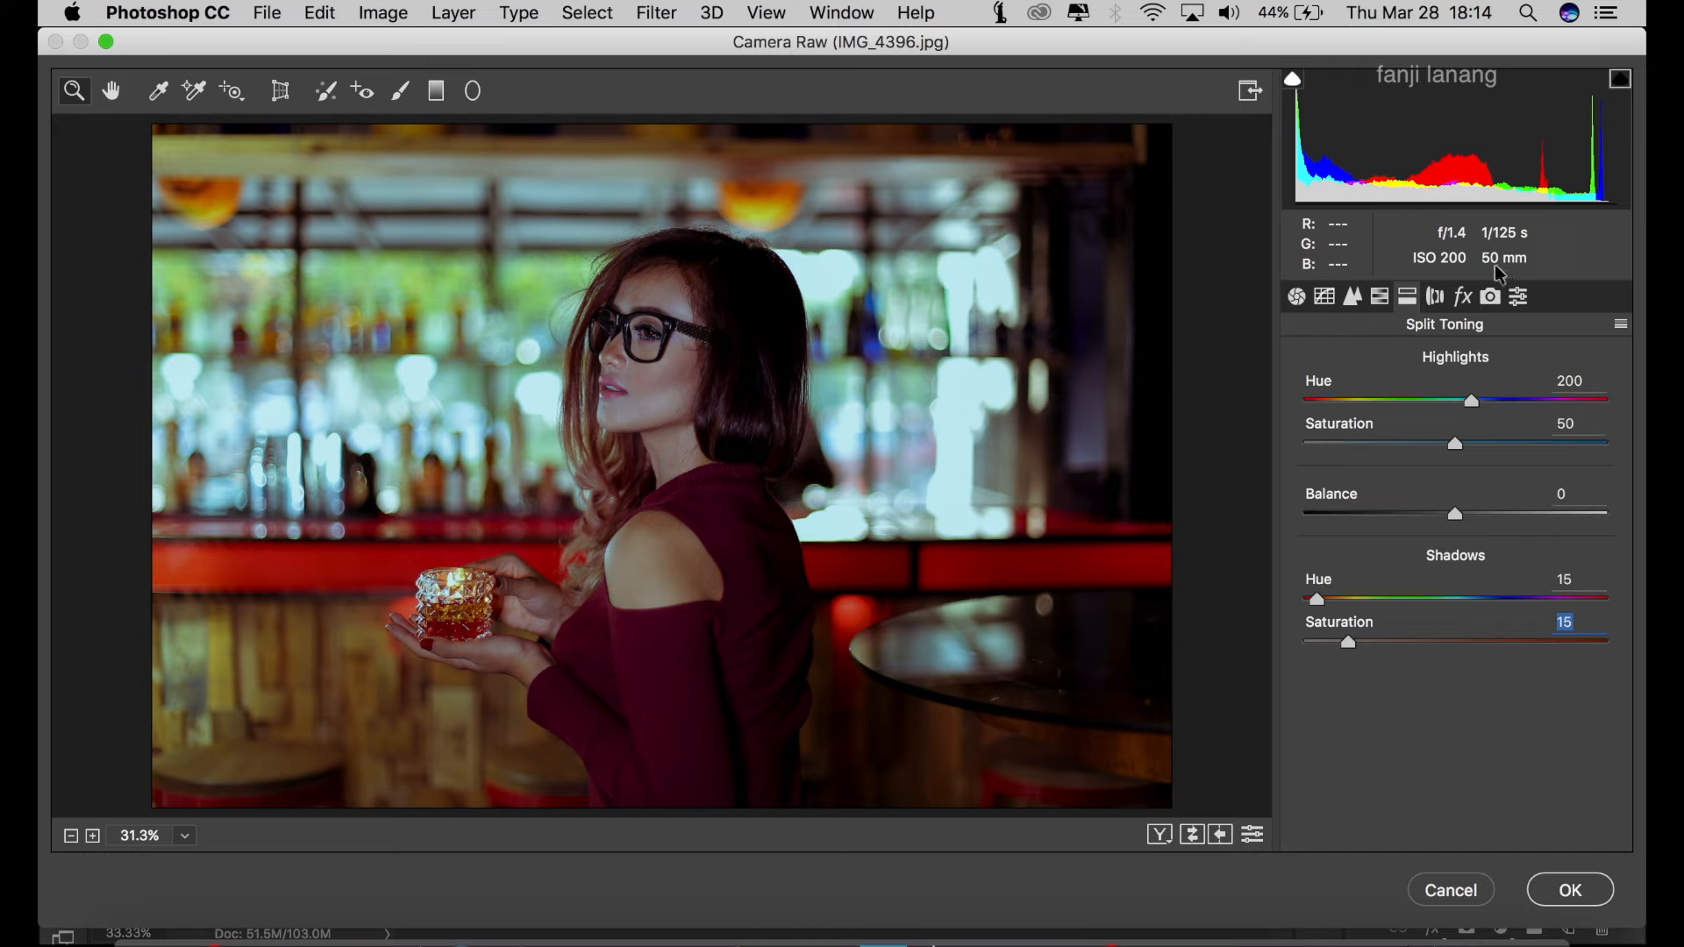
Step: Add a lens correction vignette with the amount at -100 and the midpoint at 0
left_click(1441, 303)
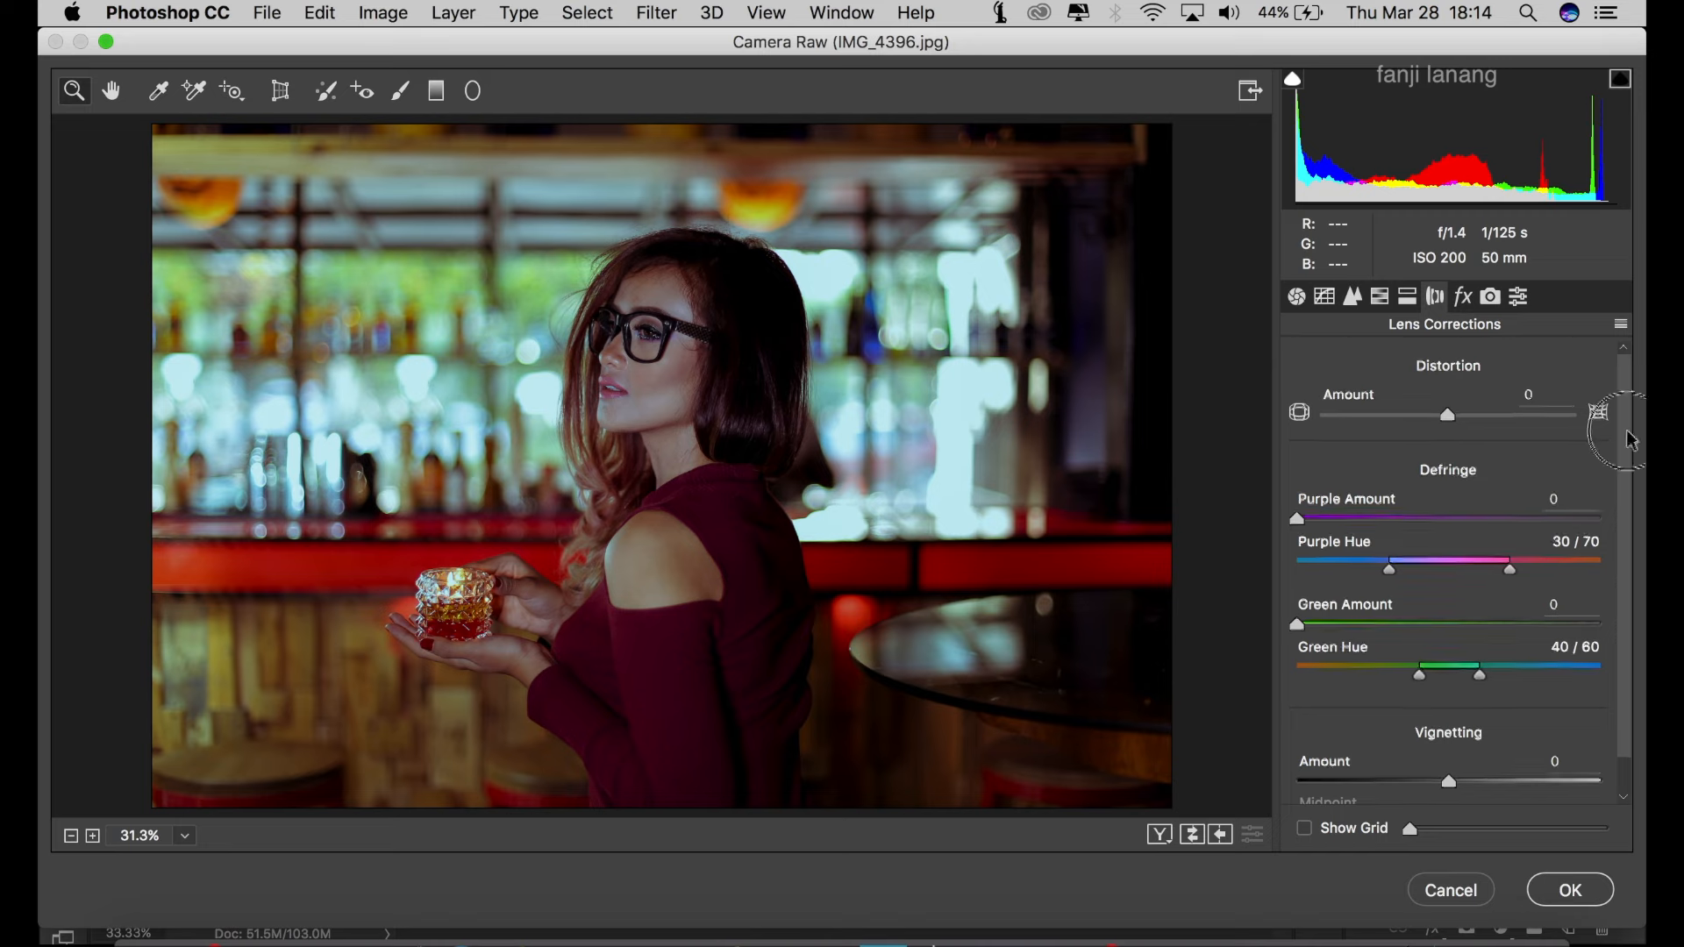
scroll(1631, 439, "down", 2)
left_click_drag(1397, 751, 1293, 770)
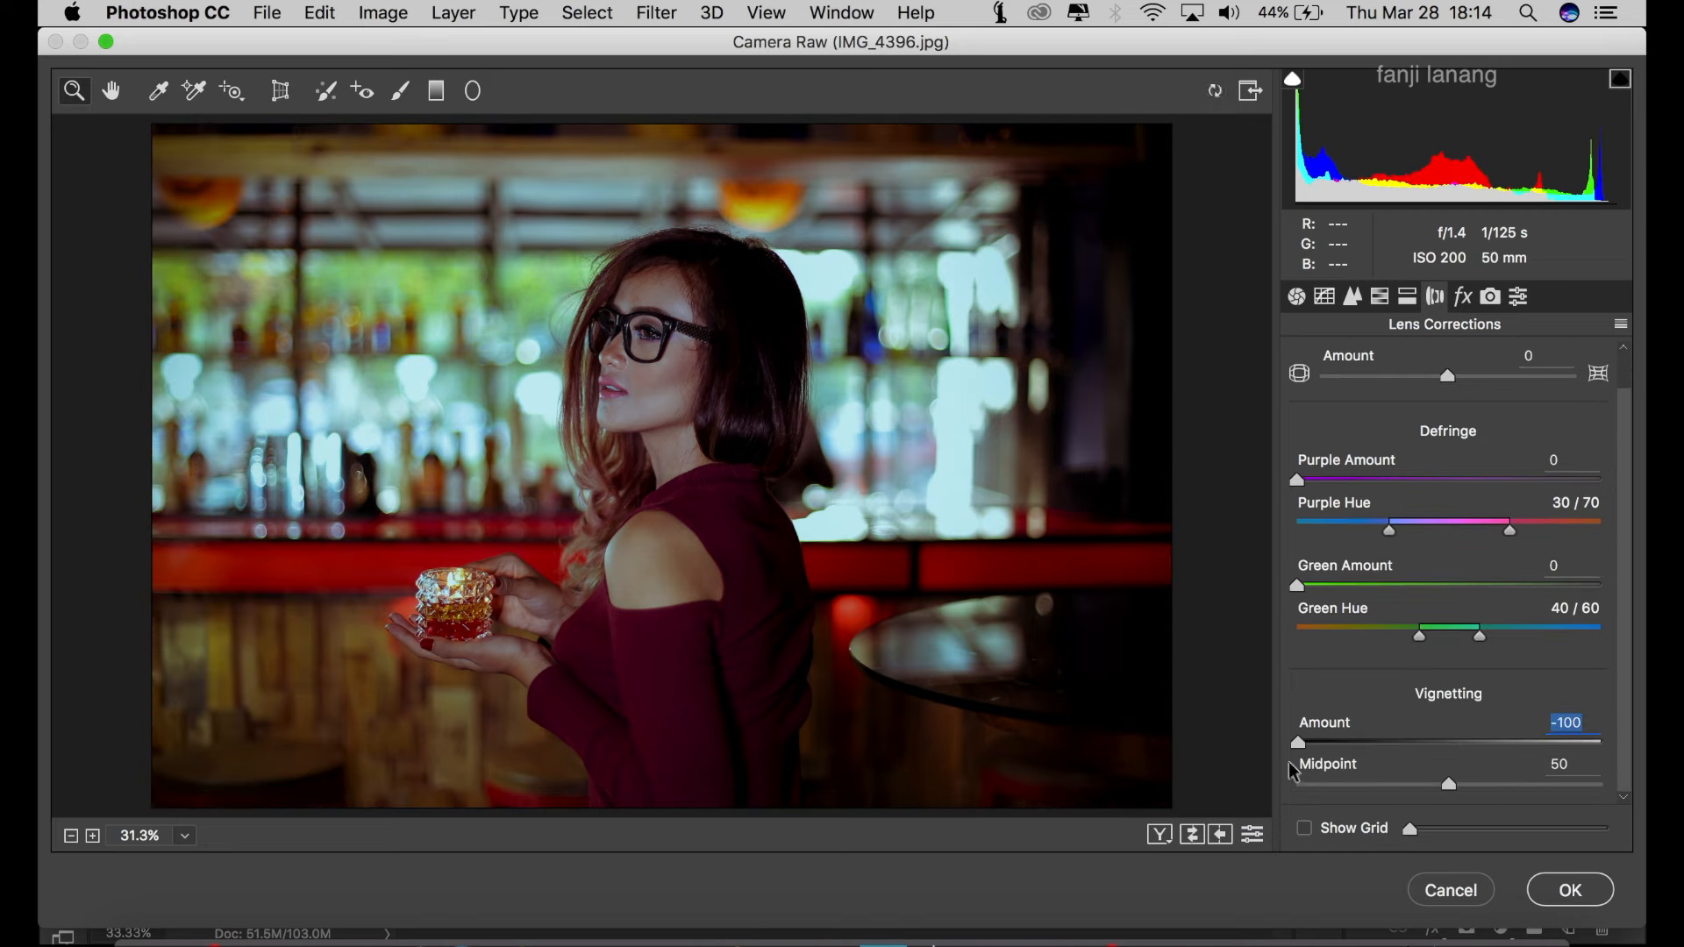
left_click_drag(1415, 790, 1228, 785)
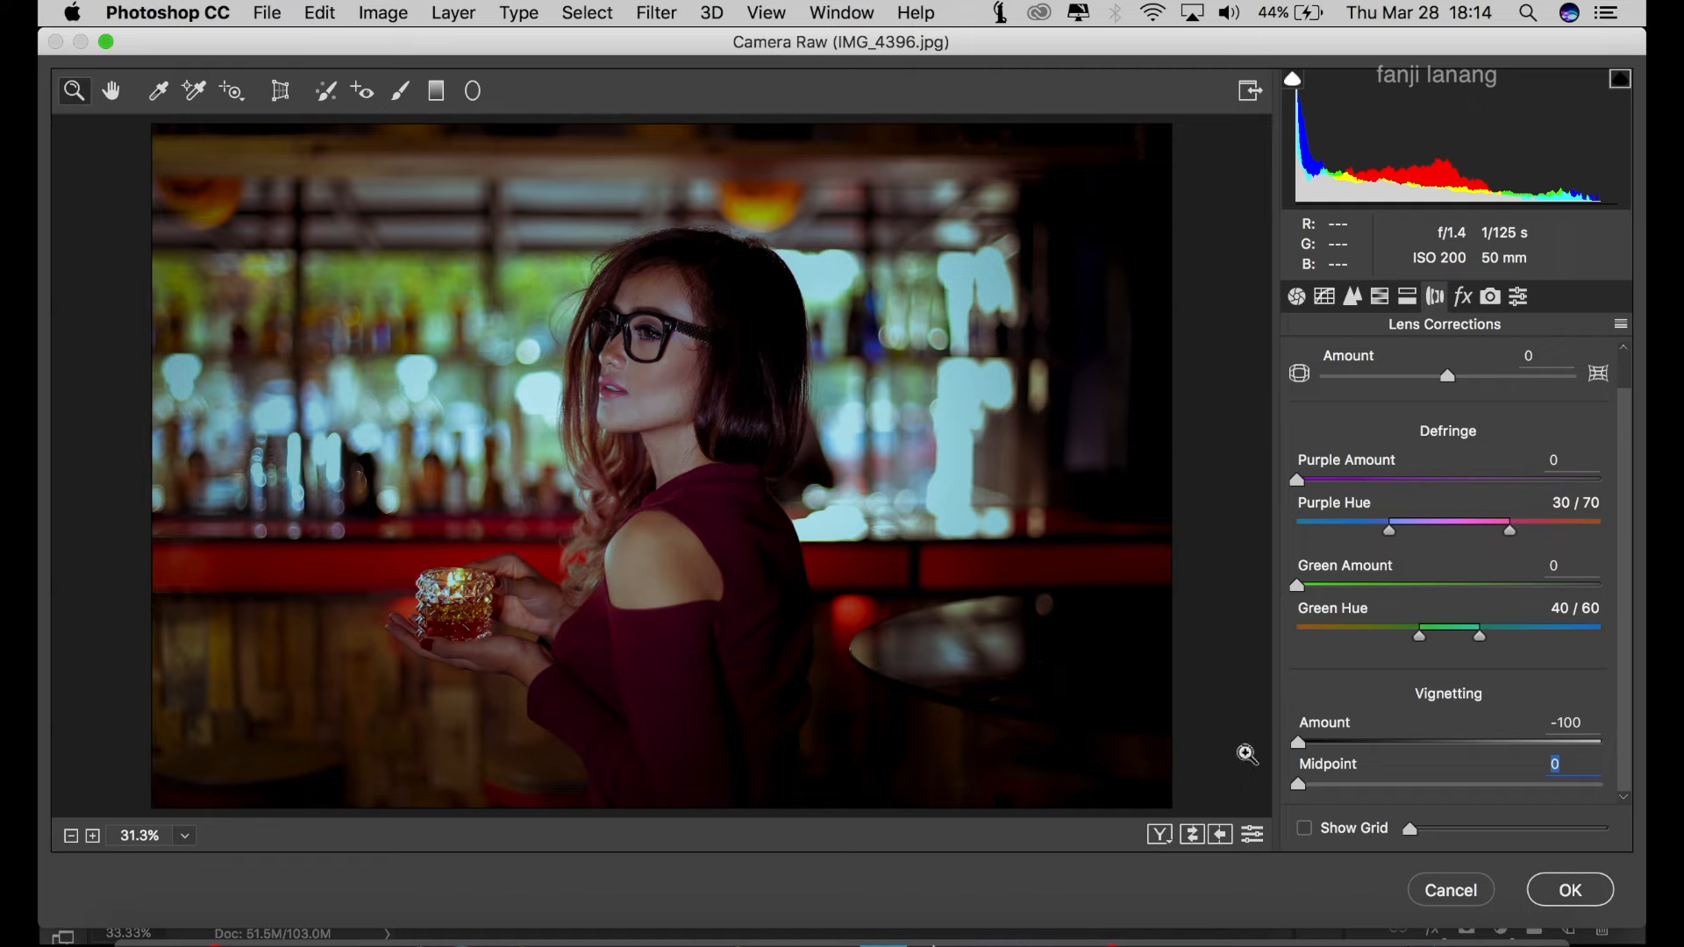
Step: In the camera calibration, set the Green Primary hue to -100
left_click(1464, 296)
left_click(1490, 296)
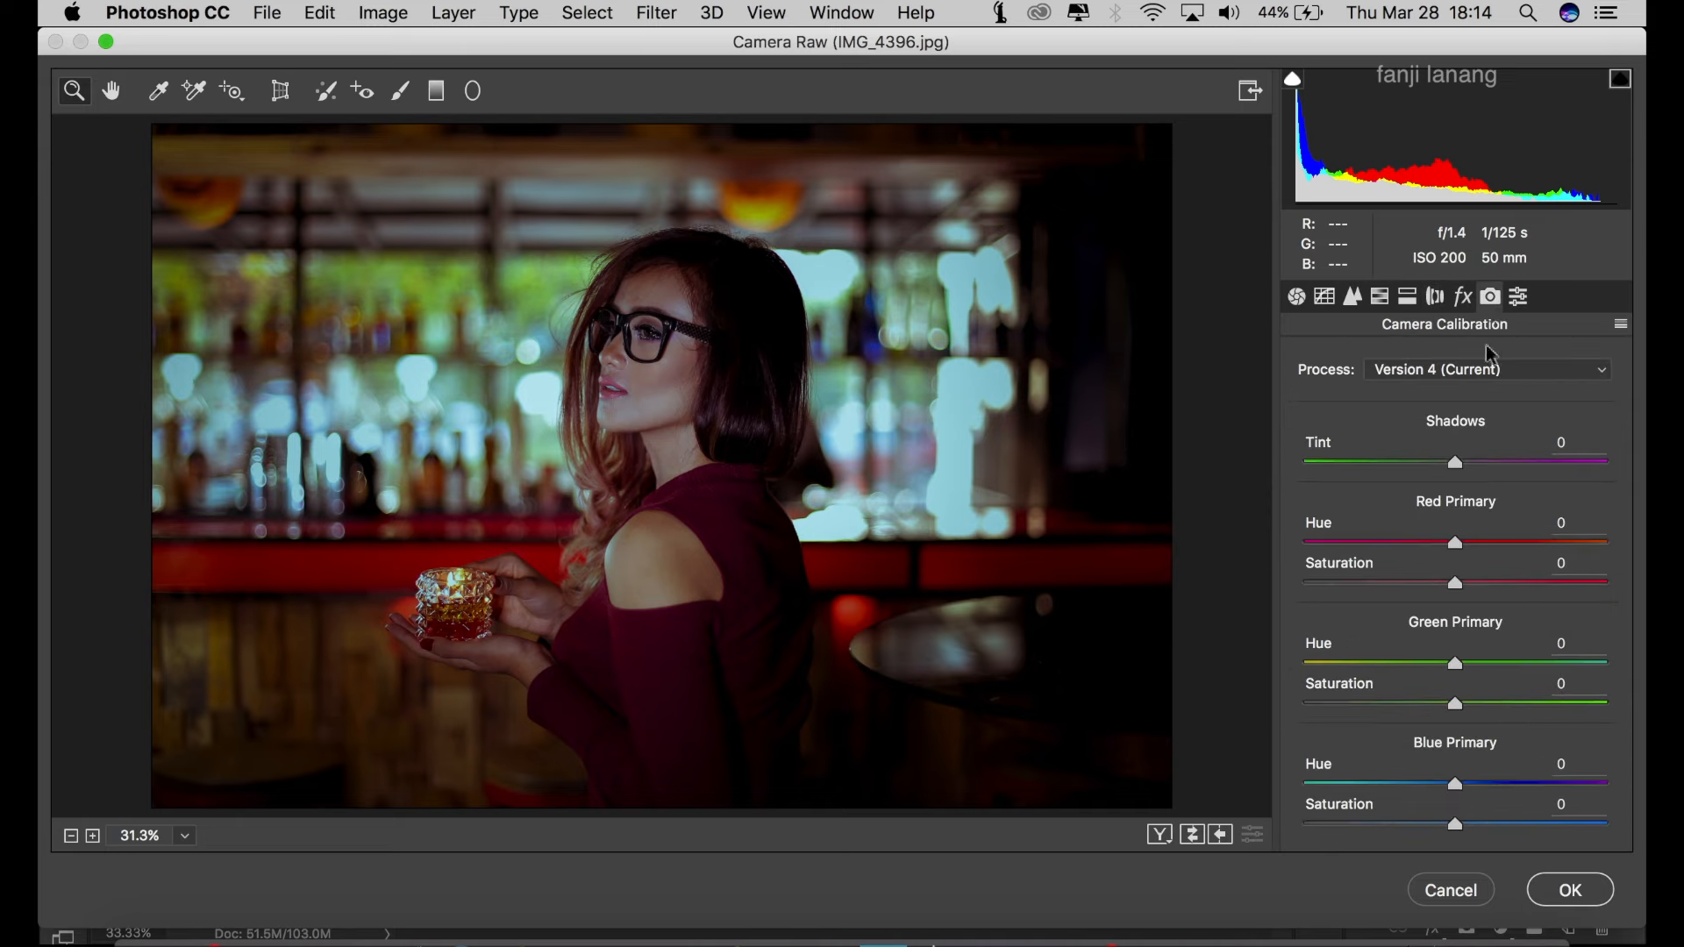
left_click_drag(1454, 663, 1136, 673)
left_click_drag(1438, 709, 1456, 786)
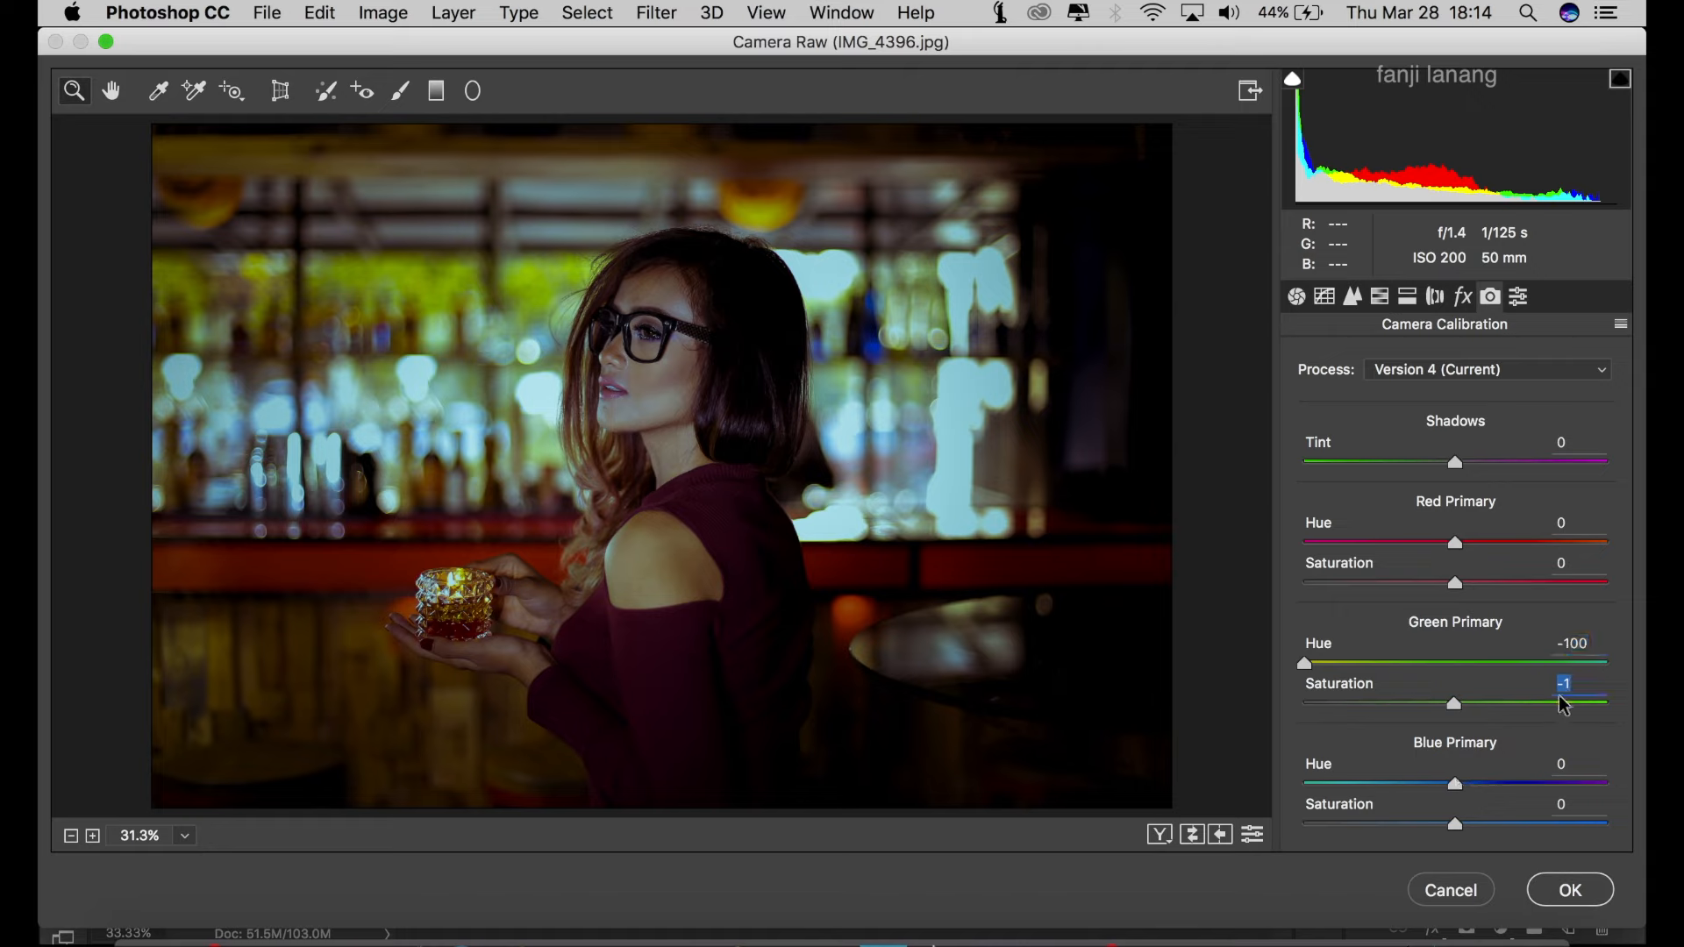
Step: Set the Blue Primary hue to -50 and its saturation to +35, keeping the Green Primary hue at -100
left_click(1406, 785)
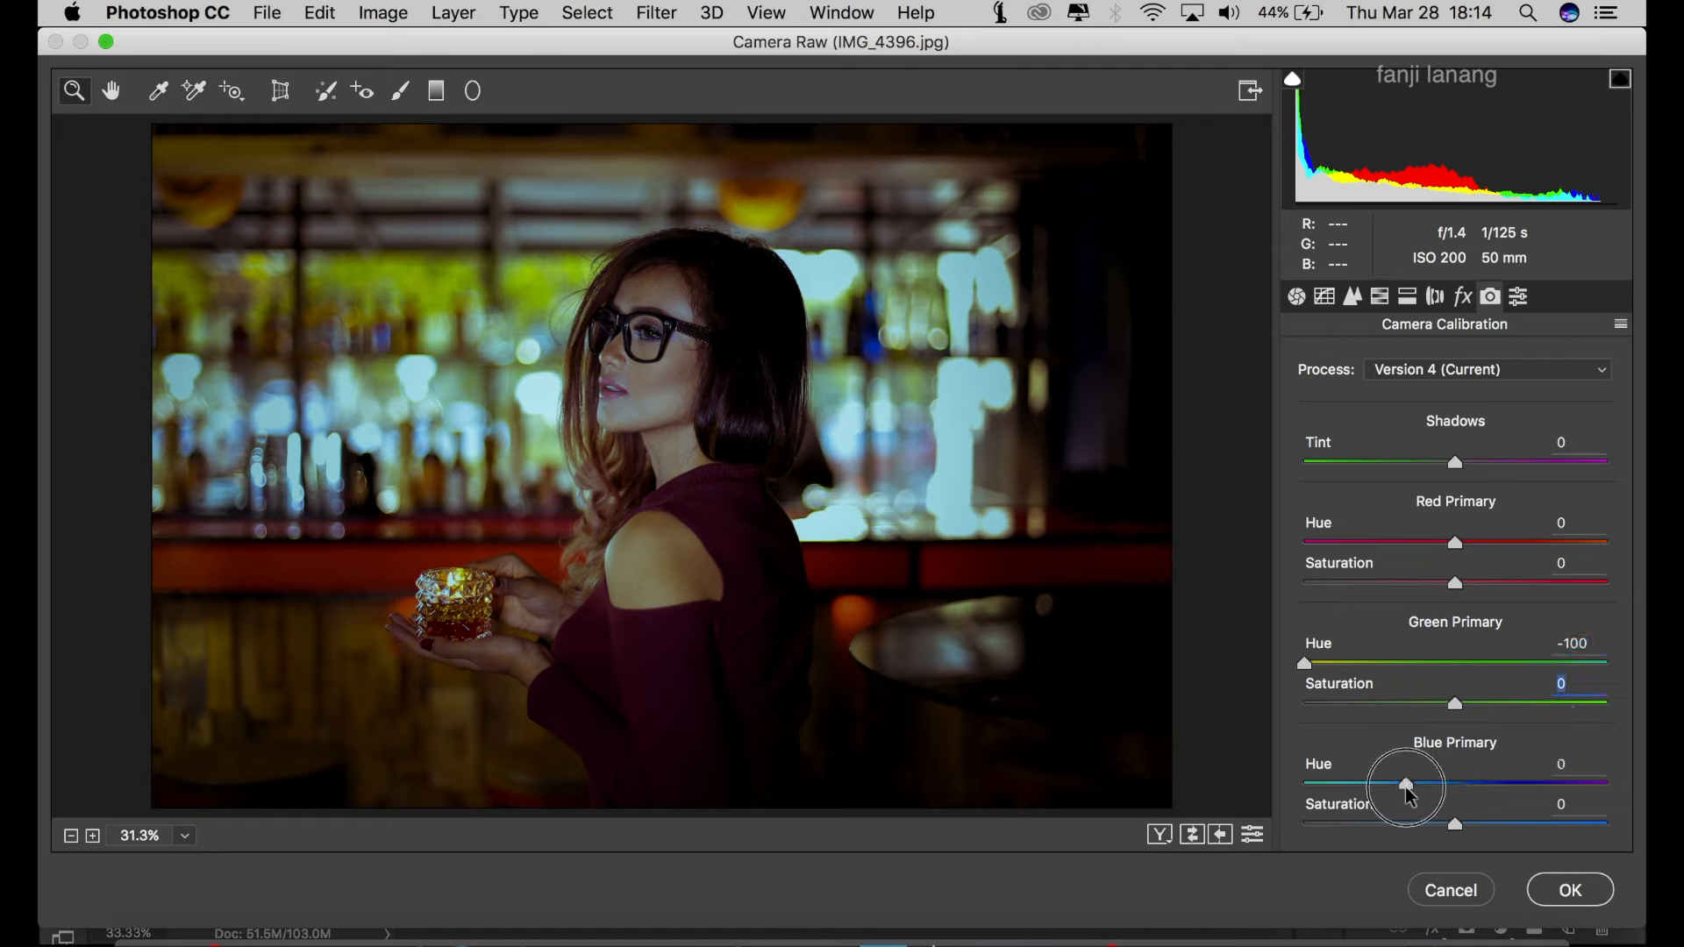
left_click(1493, 825)
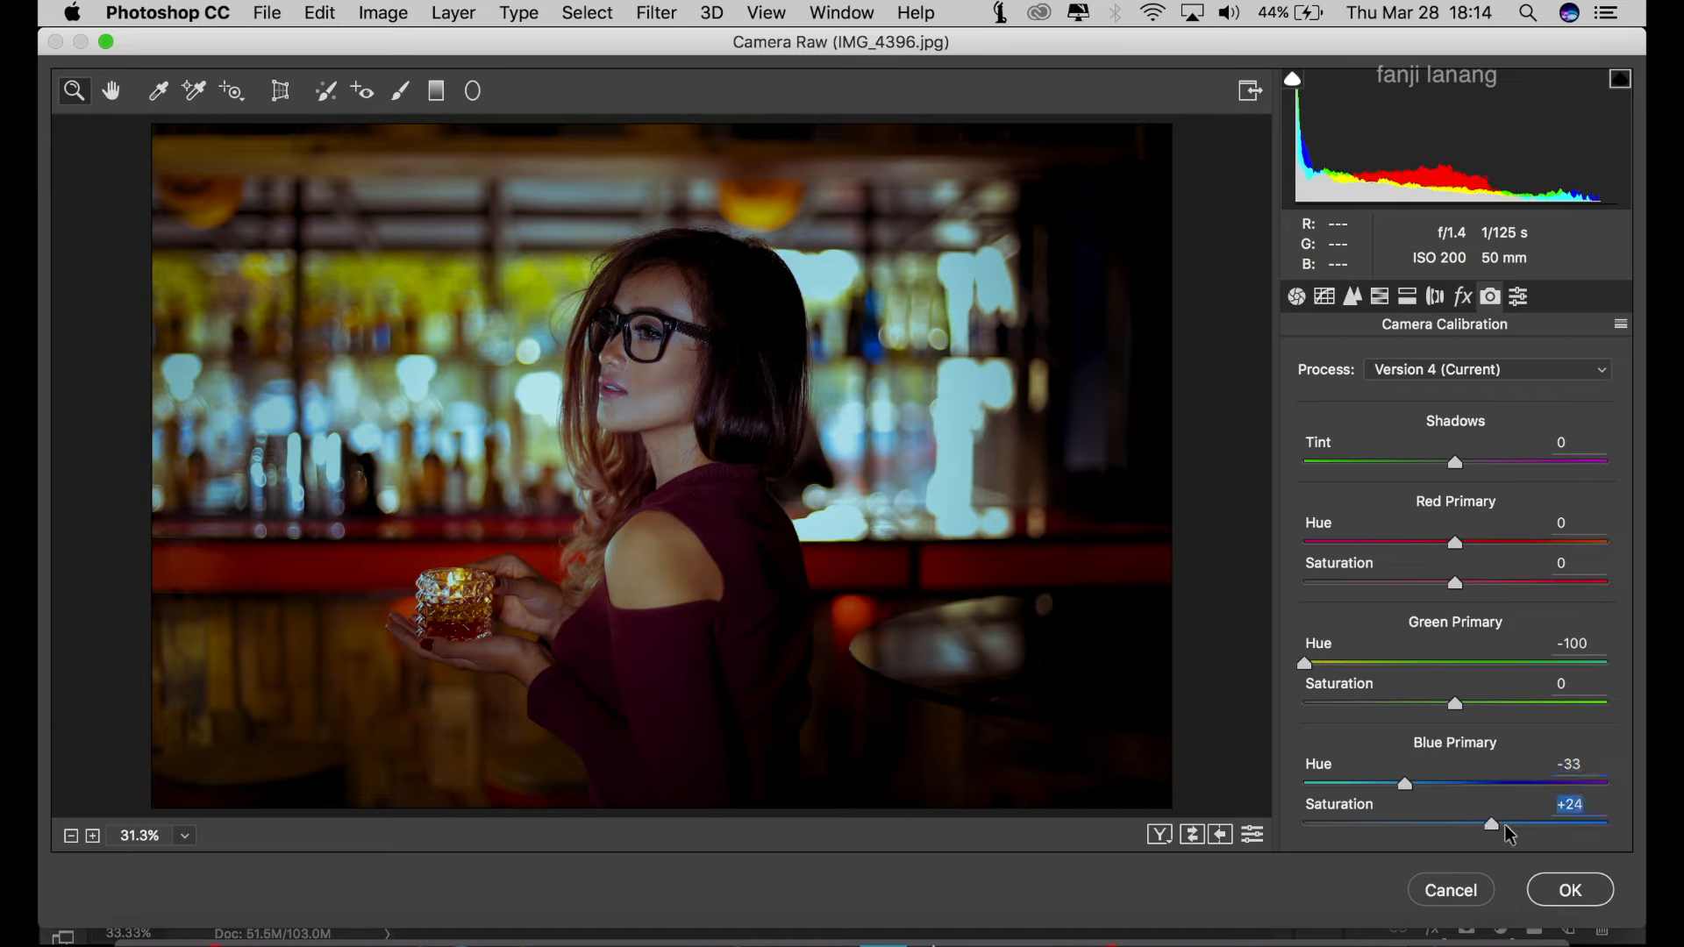
left_click(1509, 824)
mouse_move(1407, 800)
left_mouse_down()
mouse_move(1342, 799)
mouse_move(1388, 811)
mouse_move(1375, 802)
left_mouse_up()
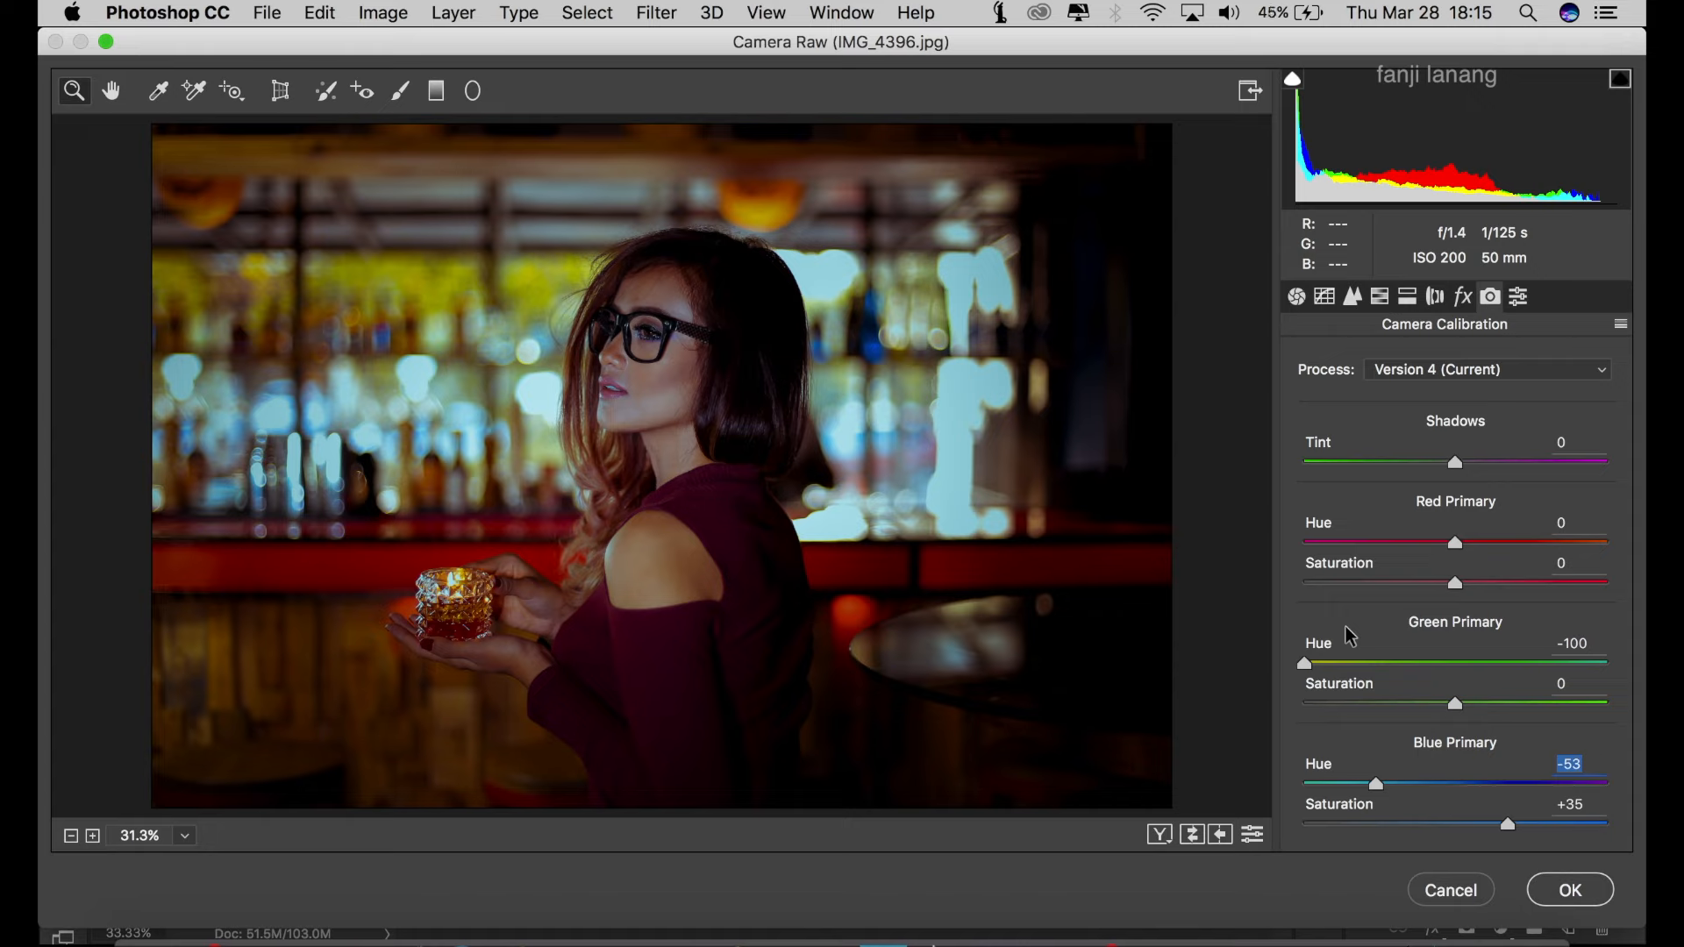
left_click_drag(1377, 785, 1381, 783)
left_click_drag(1309, 671, 1008, 688)
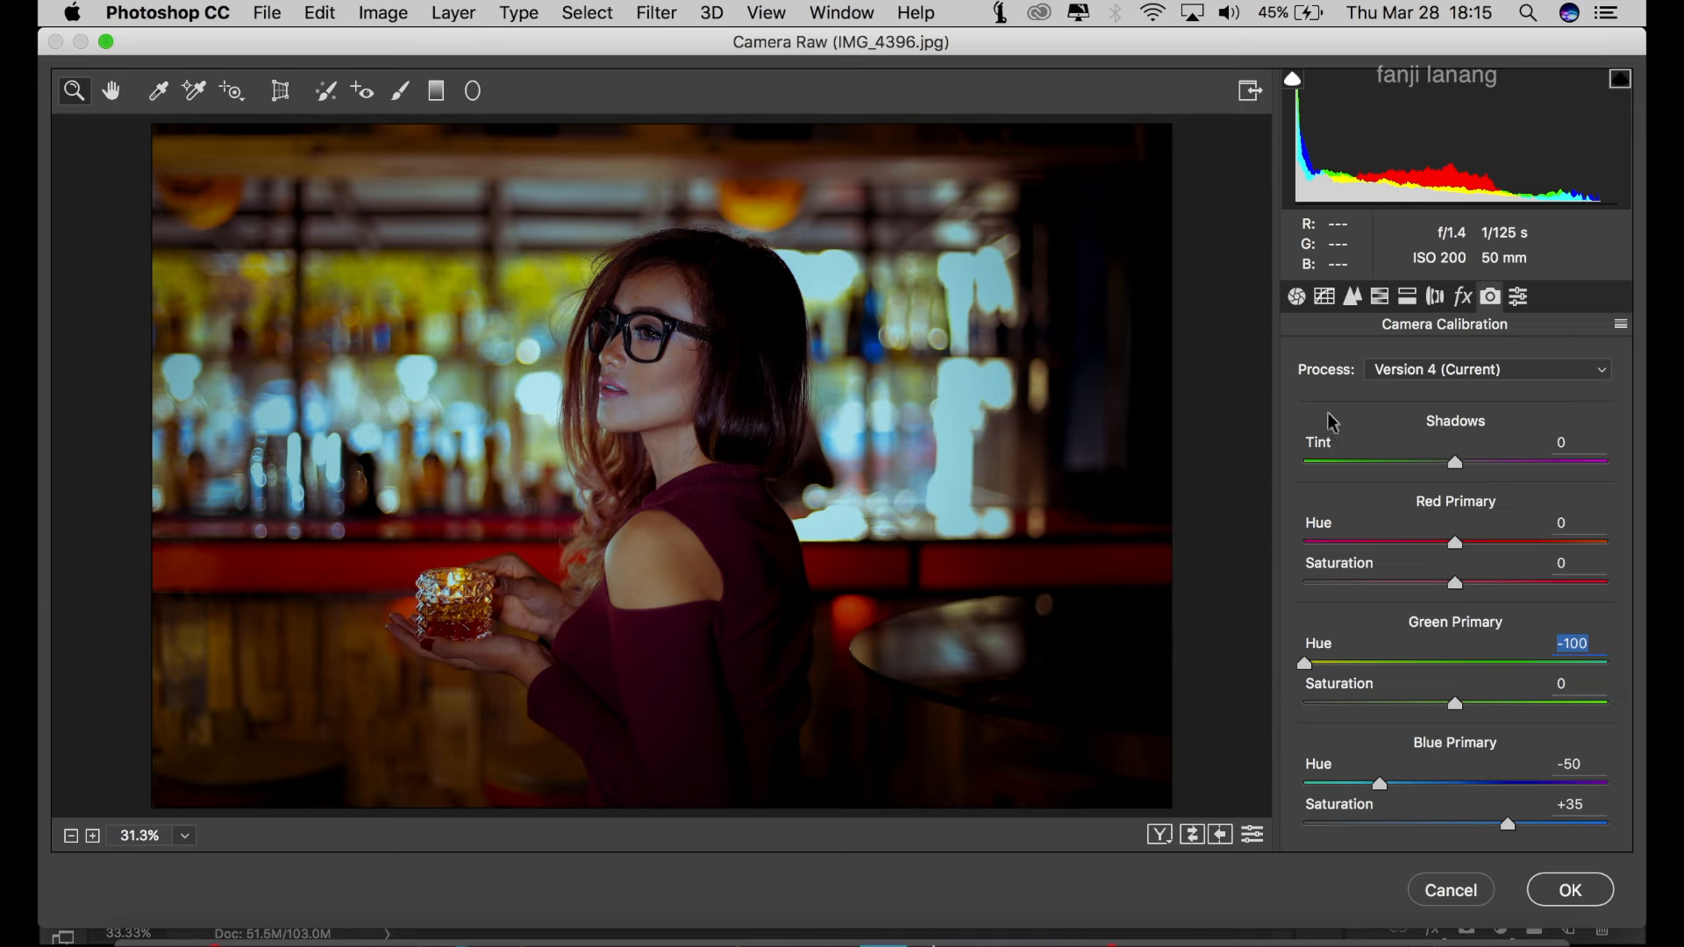
Step: Raise the HSL luminance of Oranges to +33
left_click(1380, 297)
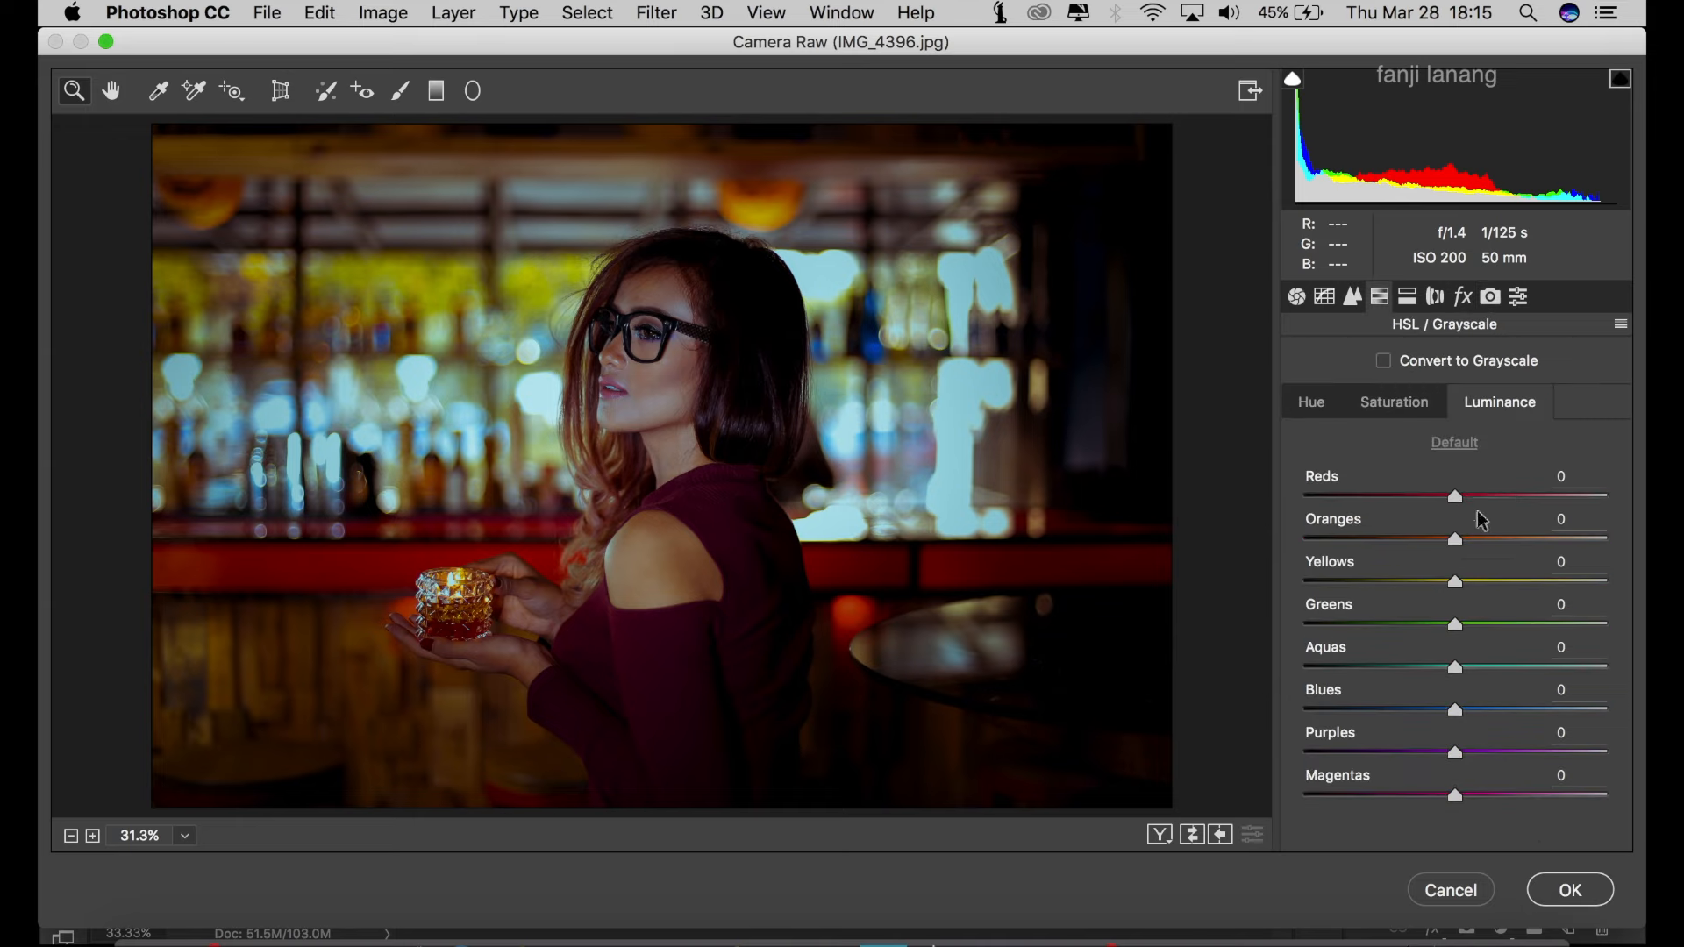
left_click(1492, 538)
left_click_drag(1491, 539, 1504, 539)
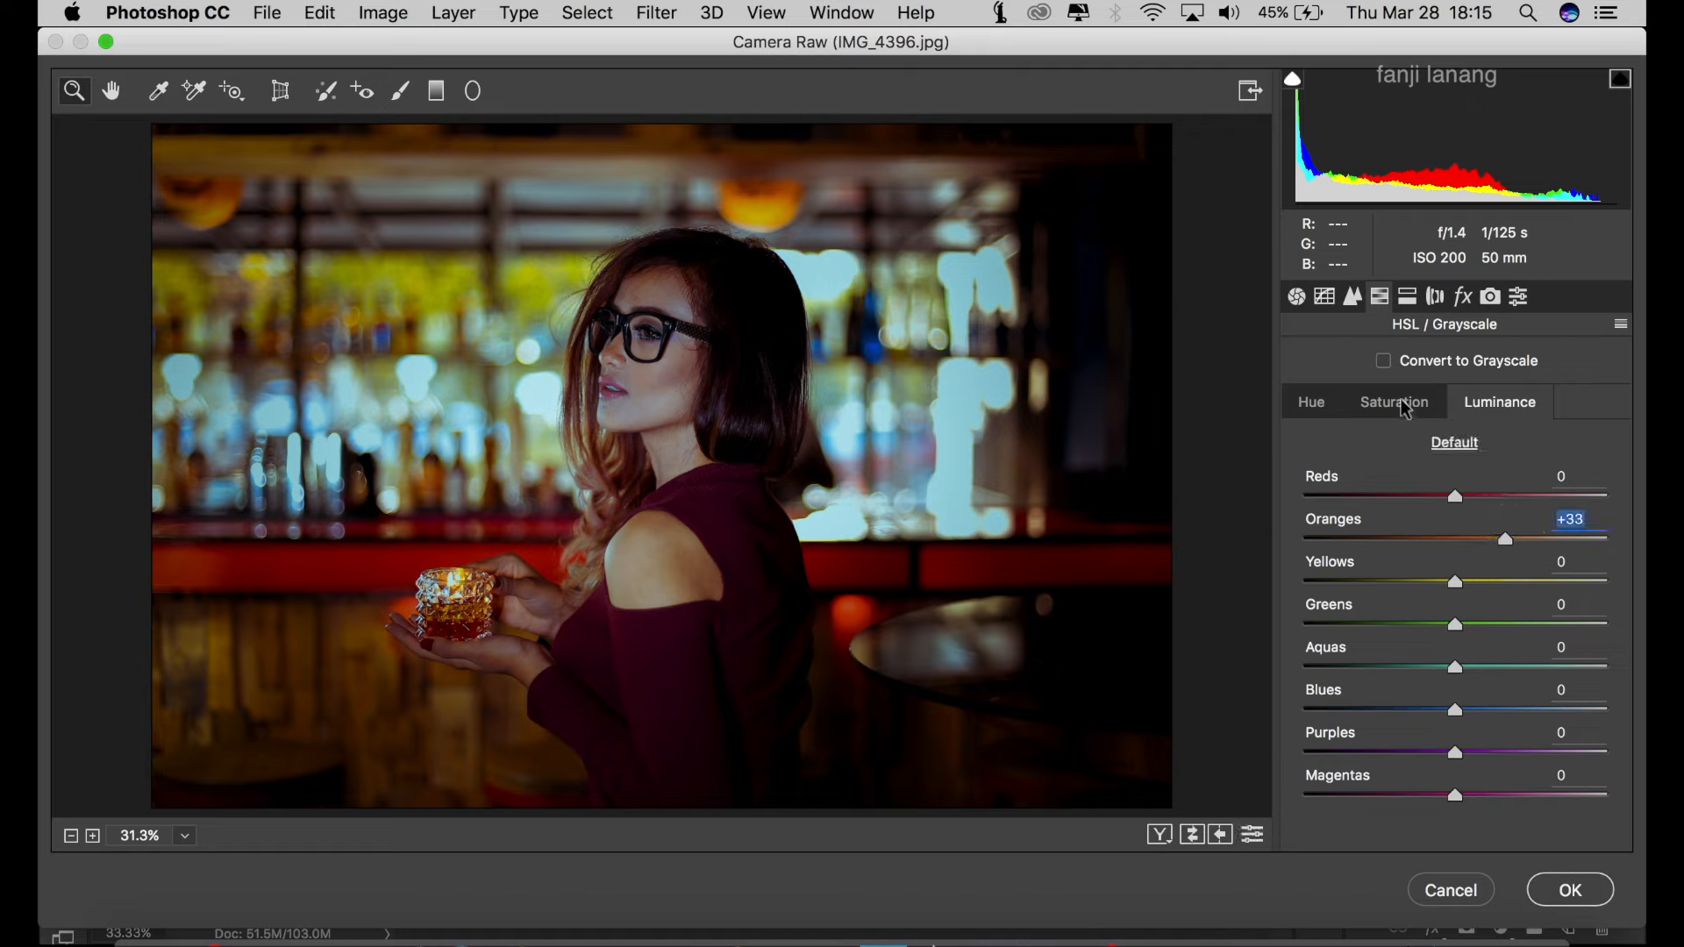
Step: Set the HSL hue of Yellows to -100, Greens to +100, Aquas to +11 and Blues to -24, and apply the Camera Raw adjustments
left_click(1309, 401)
left_click_drag(1455, 582, 936, 552)
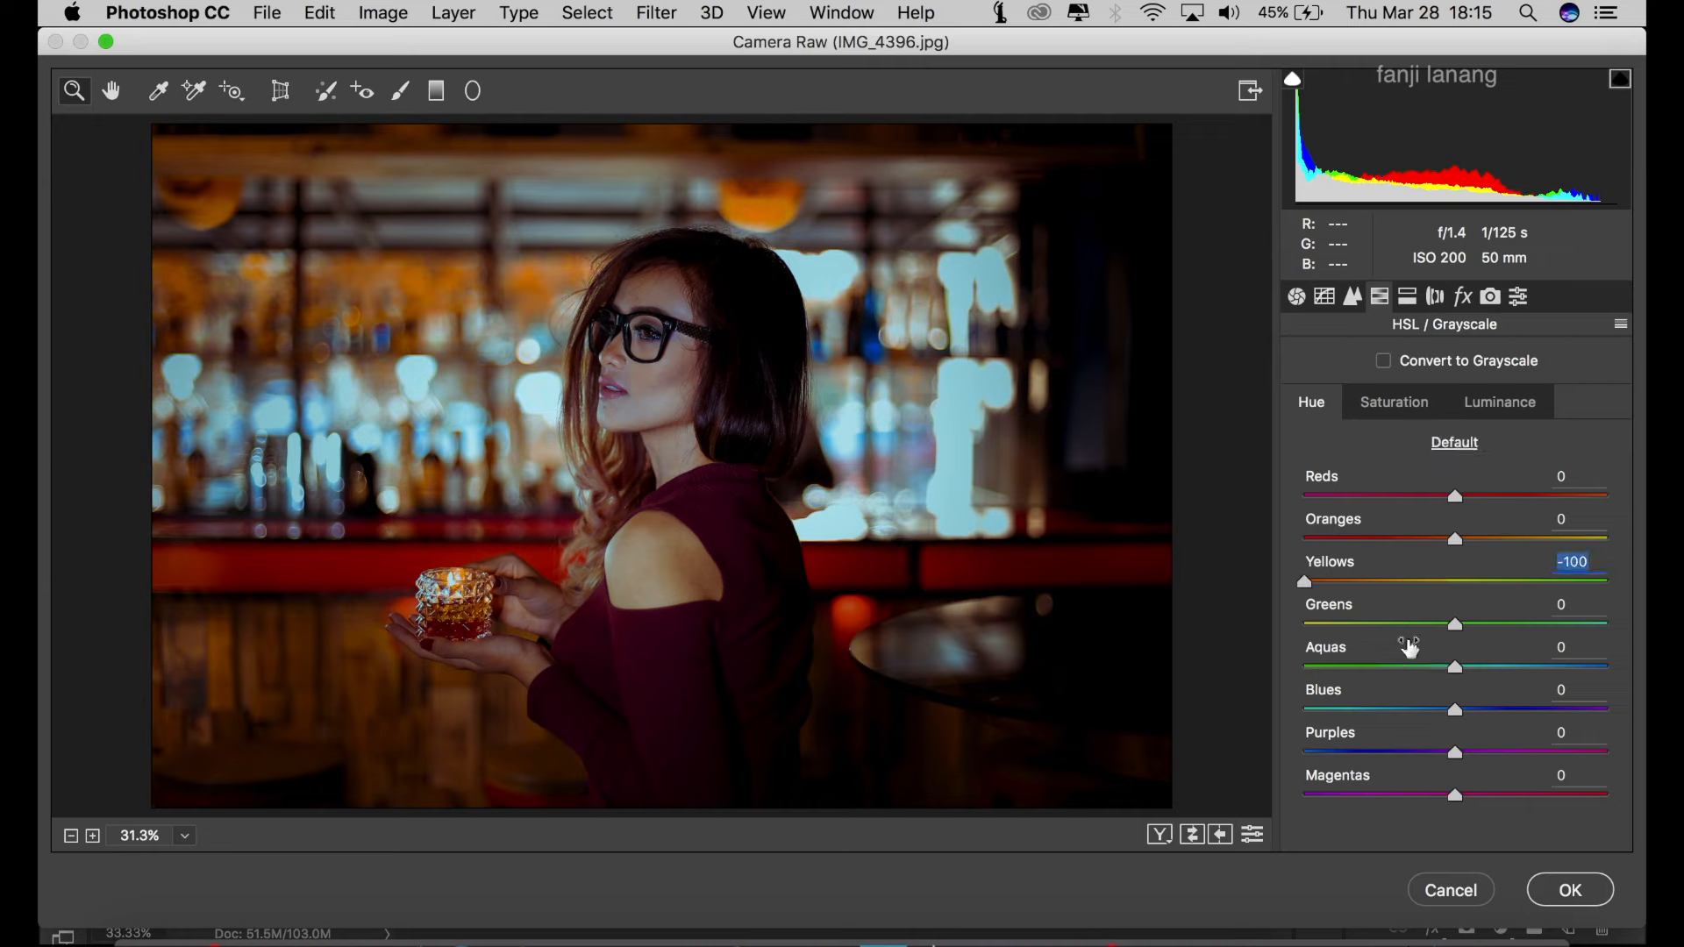
left_click_drag(1474, 666, 1638, 726)
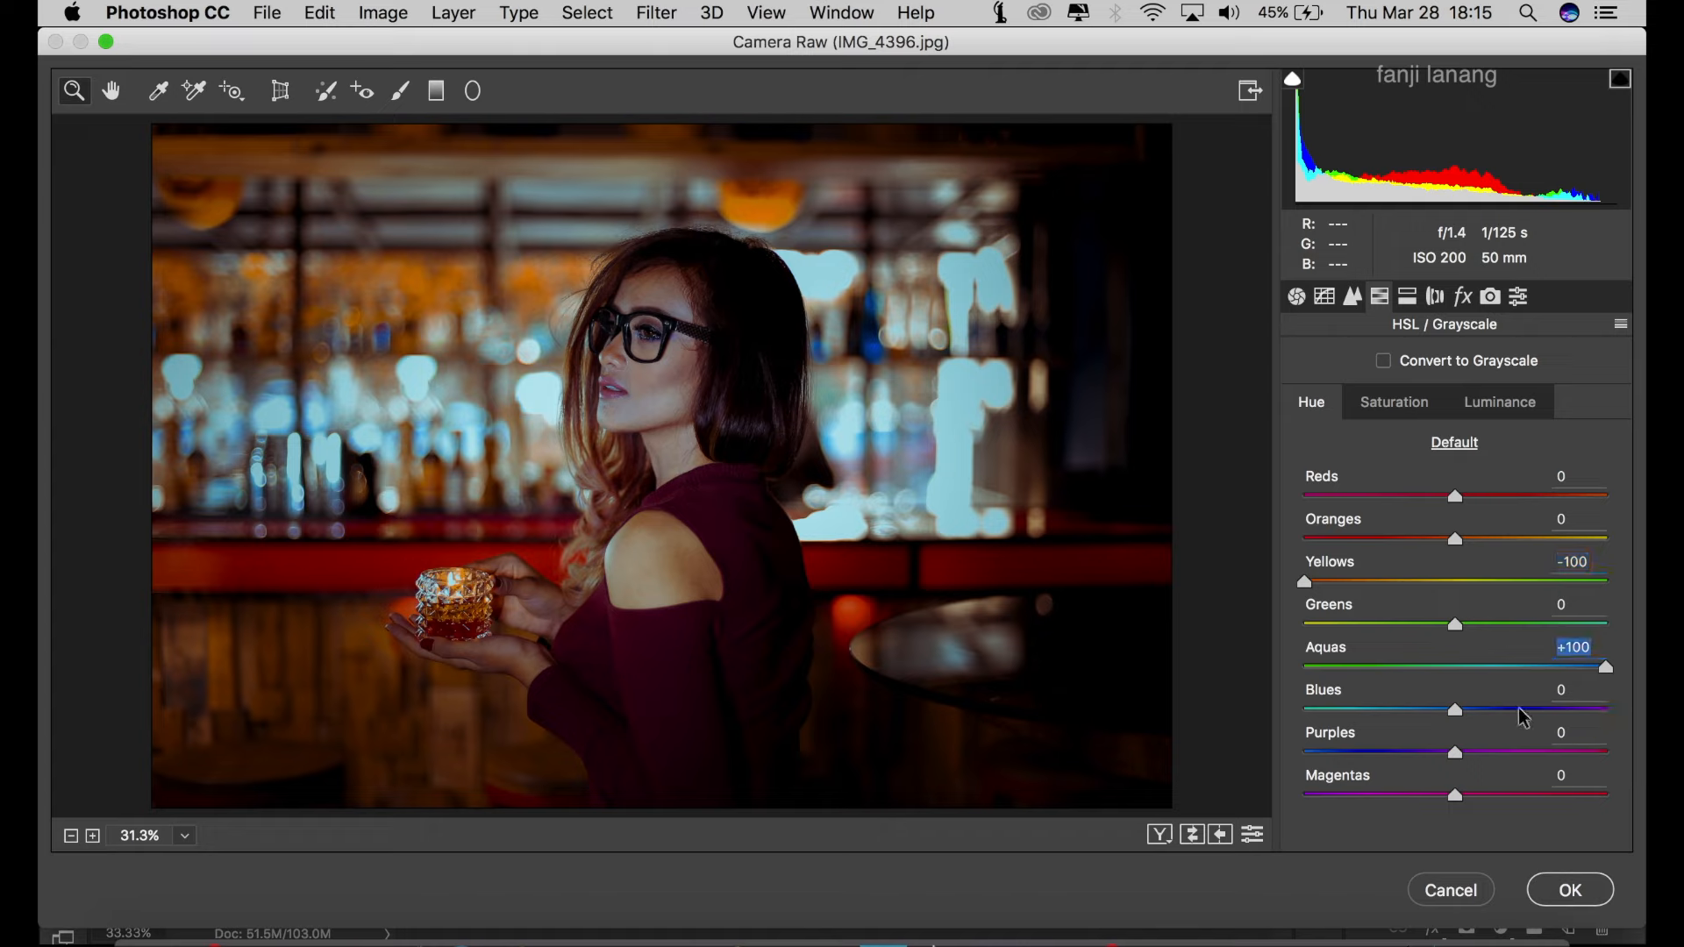
left_click(1474, 669)
left_click_drag(1490, 623, 1640, 728)
left_click_drag(1404, 708, 1425, 729)
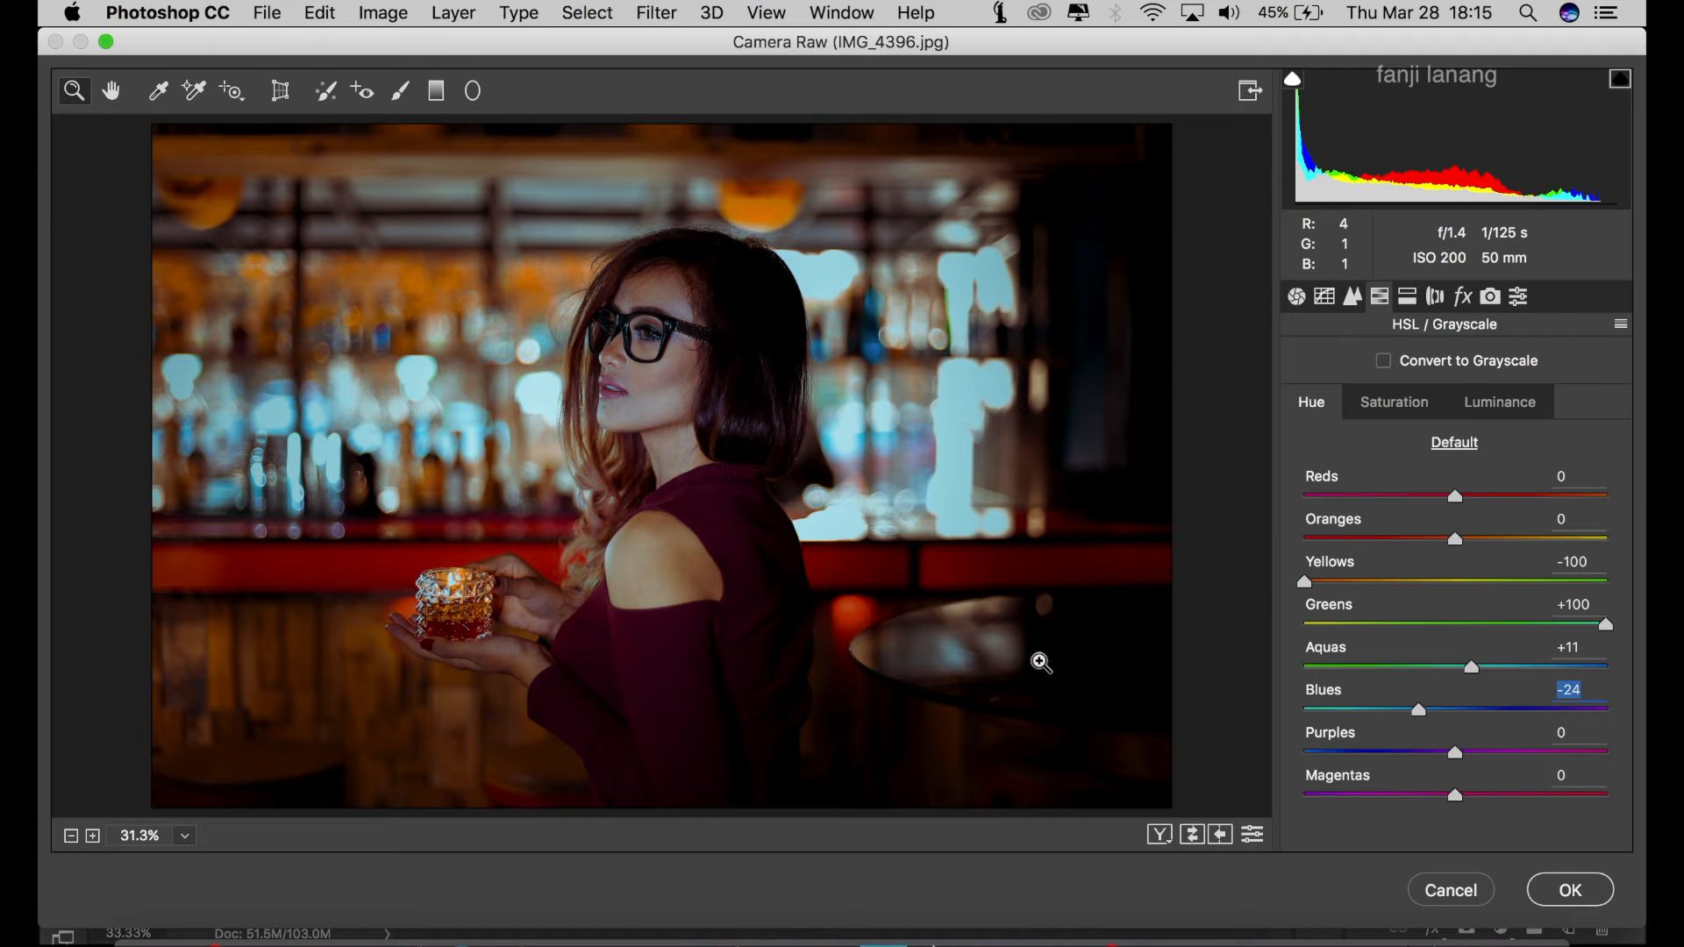
left_click(1159, 835)
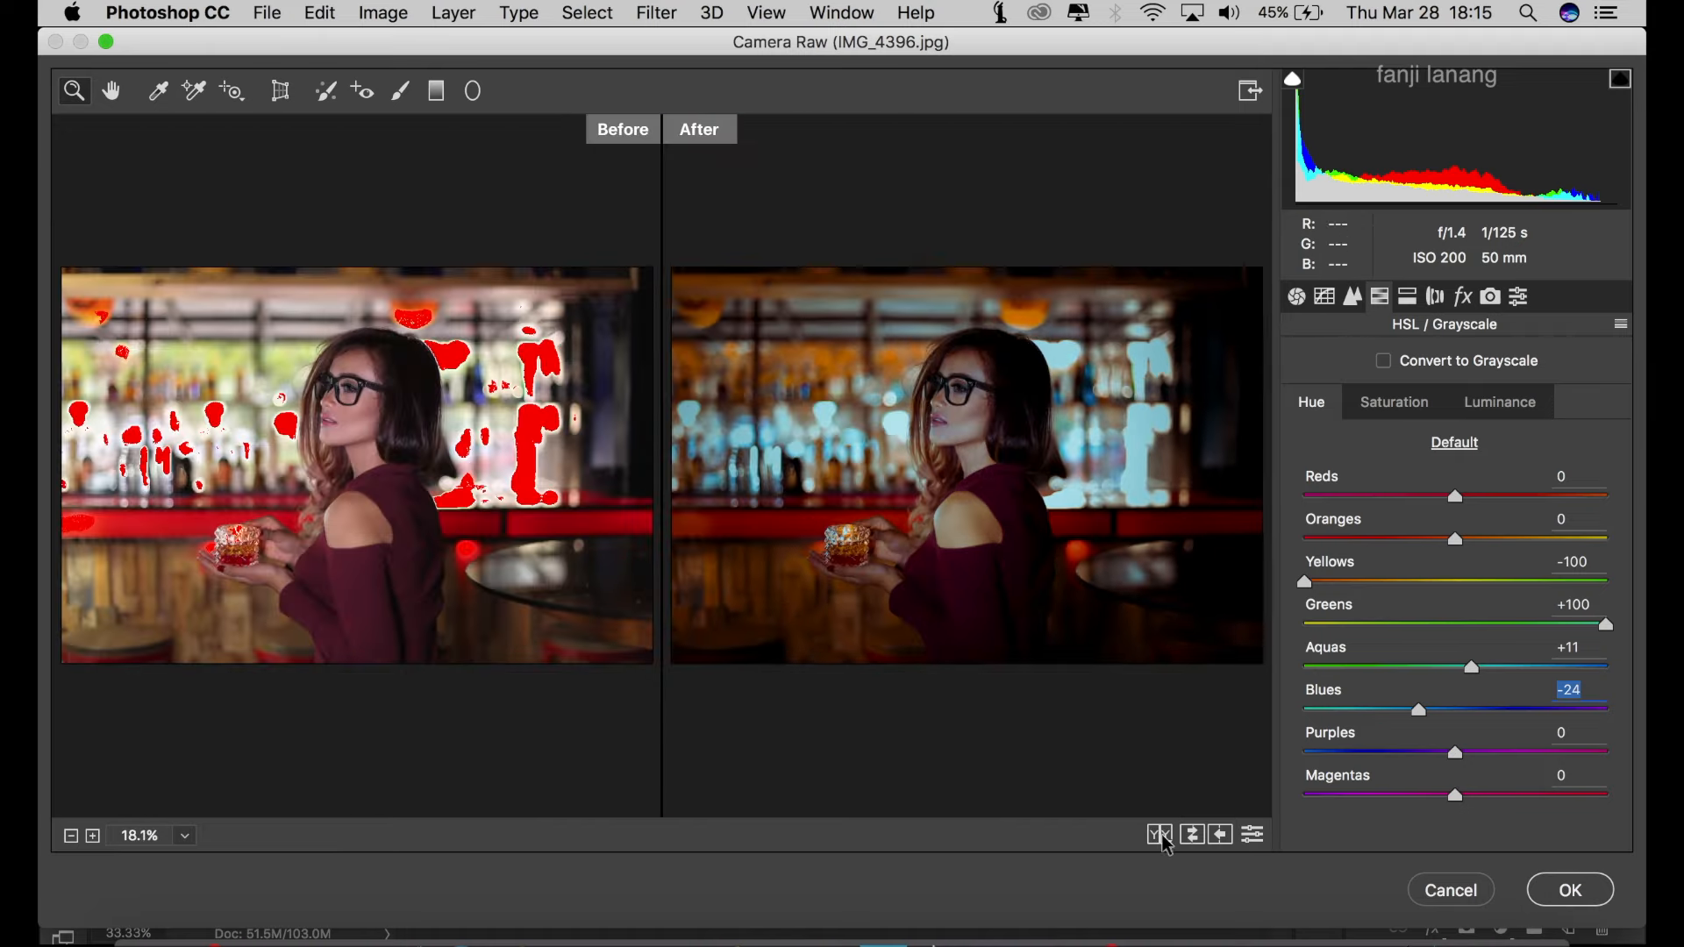
left_click(1569, 891)
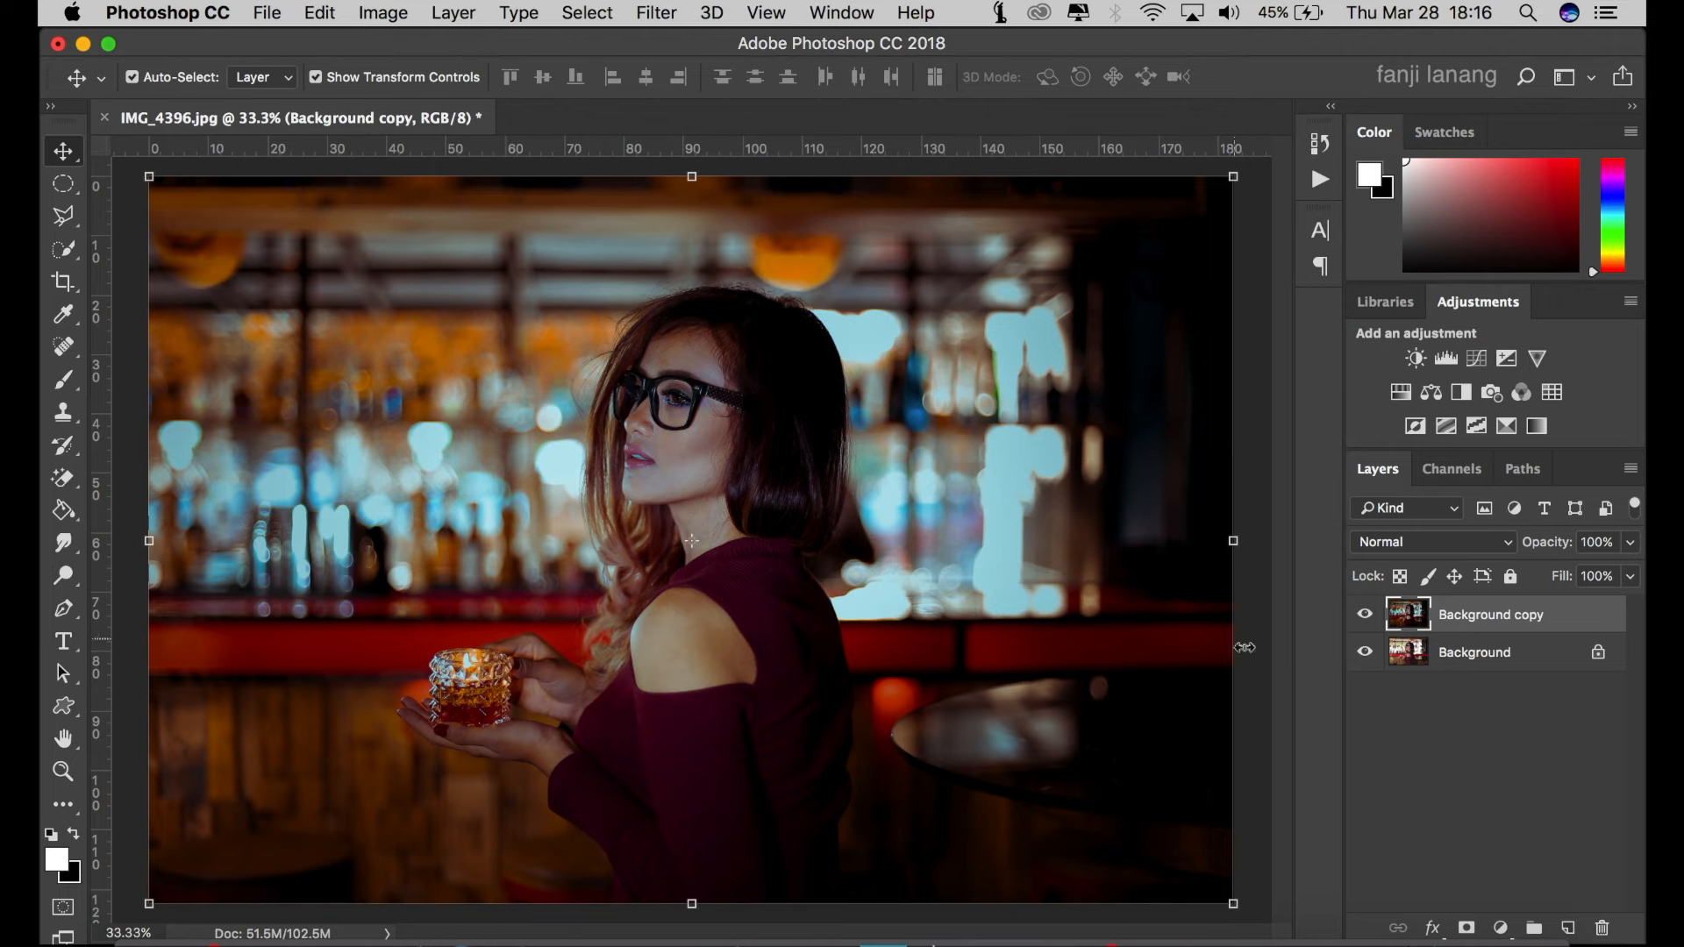
Step: Add a Color Lookup adjustment layer above the duplicated layer using the HorrorBlue.3DL 3DLUT file
left_click(1500, 926)
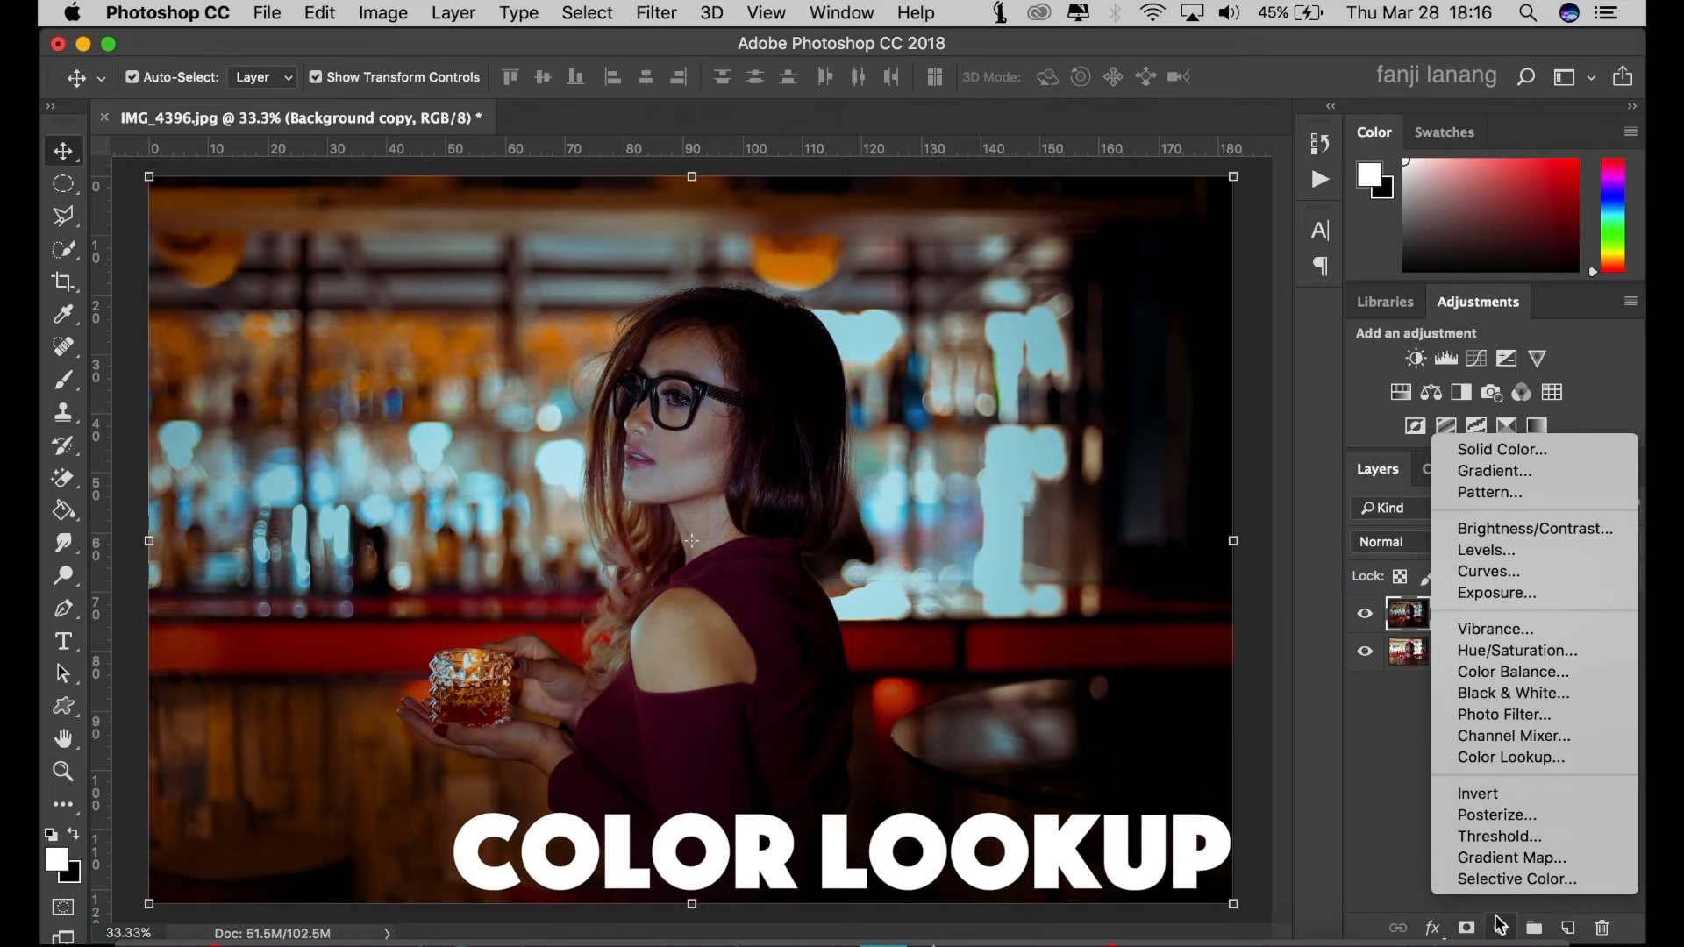
left_click(1530, 766)
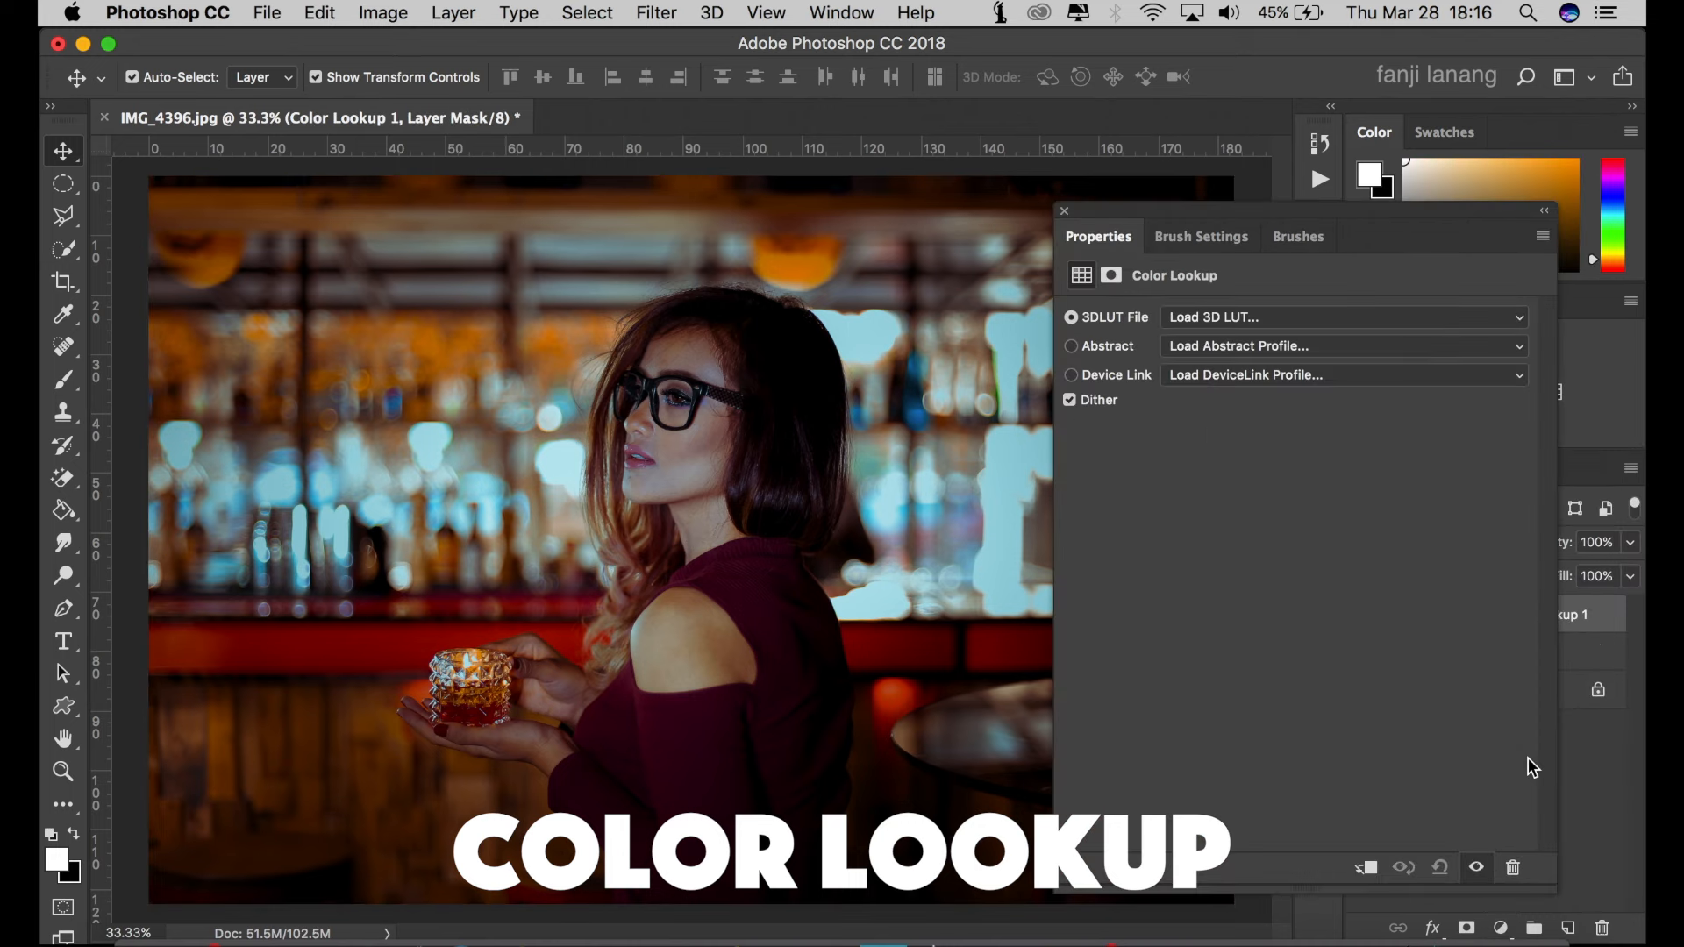
left_click(1509, 321)
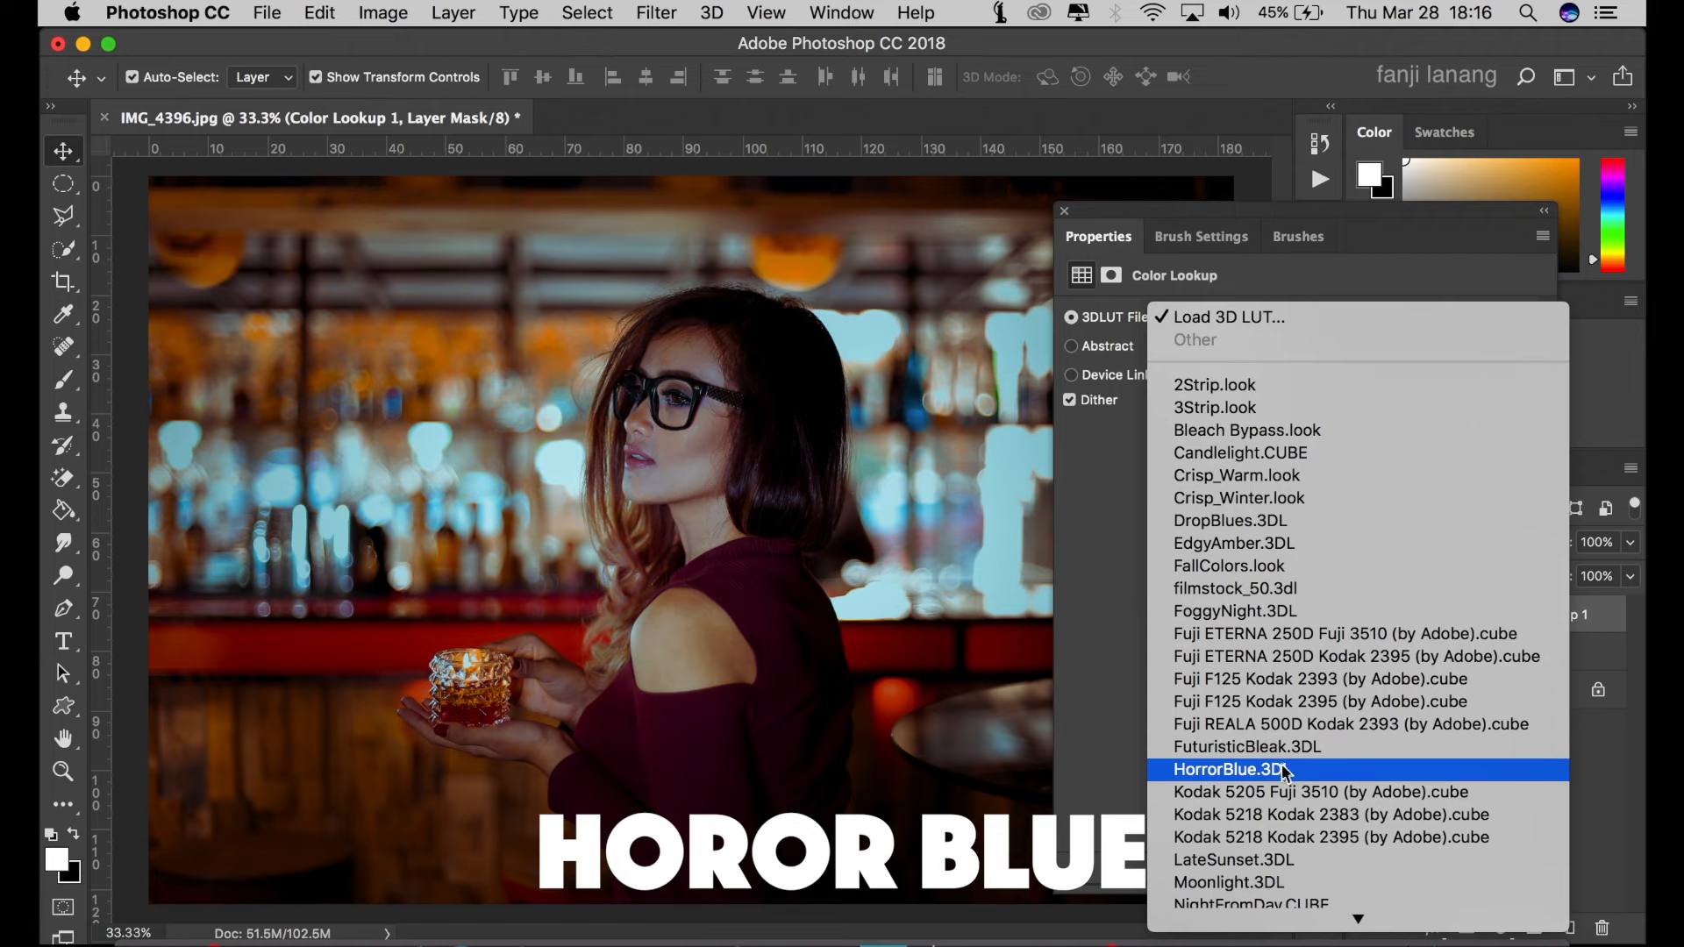
left_click(1279, 769)
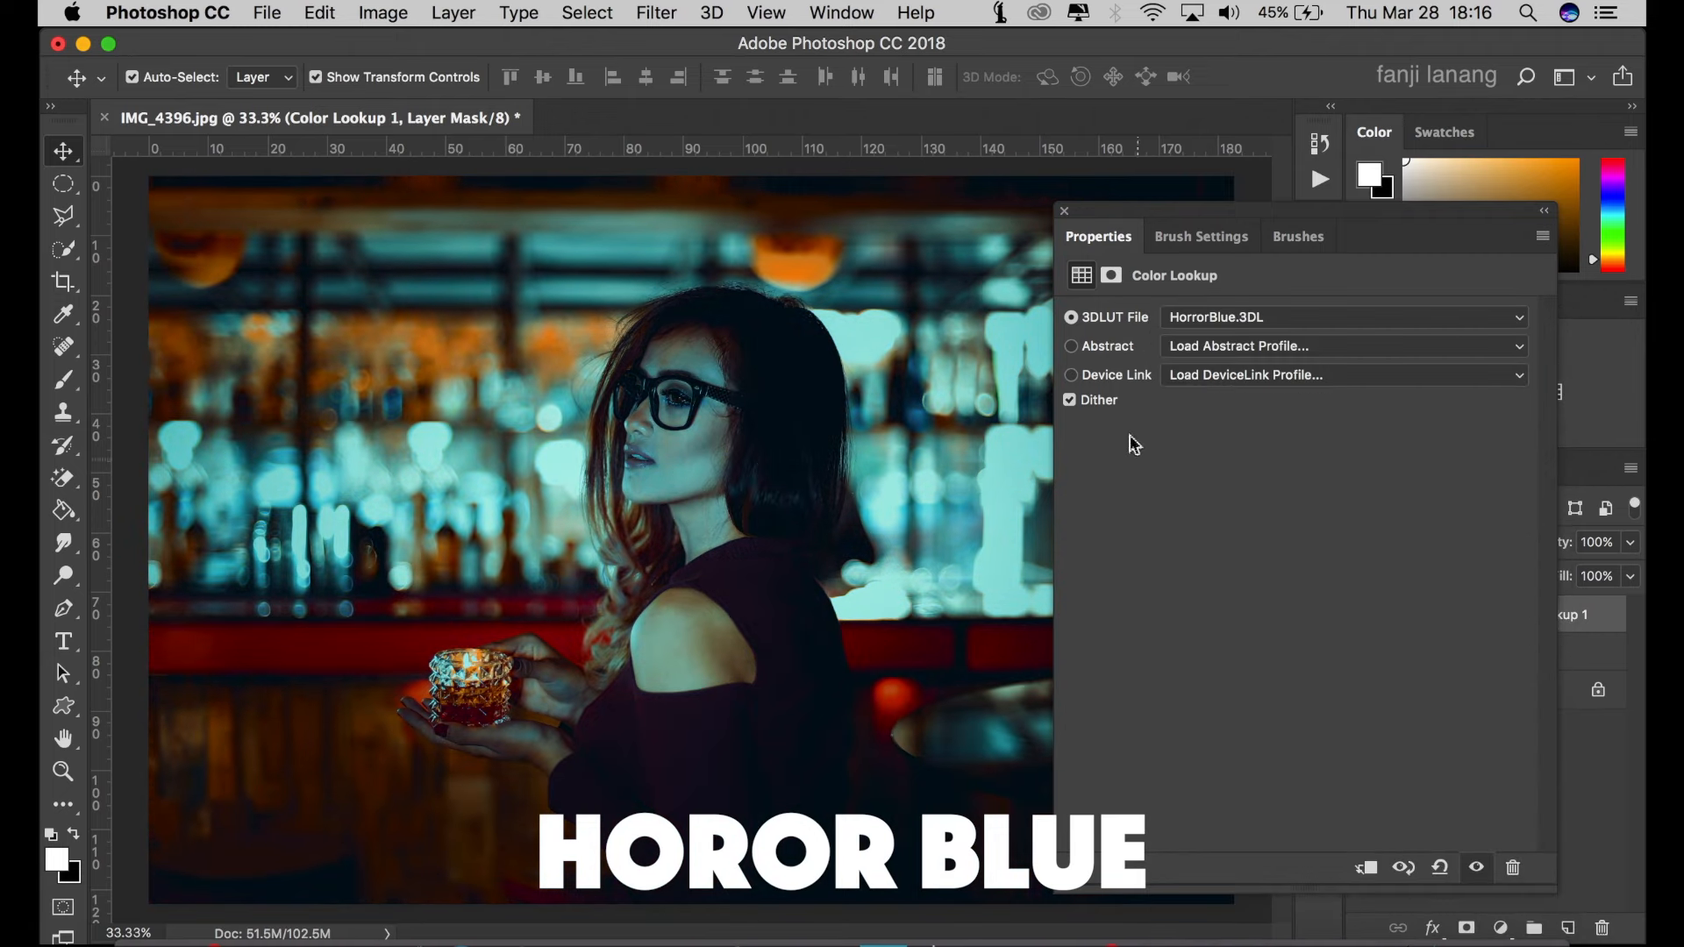
left_click(1065, 211)
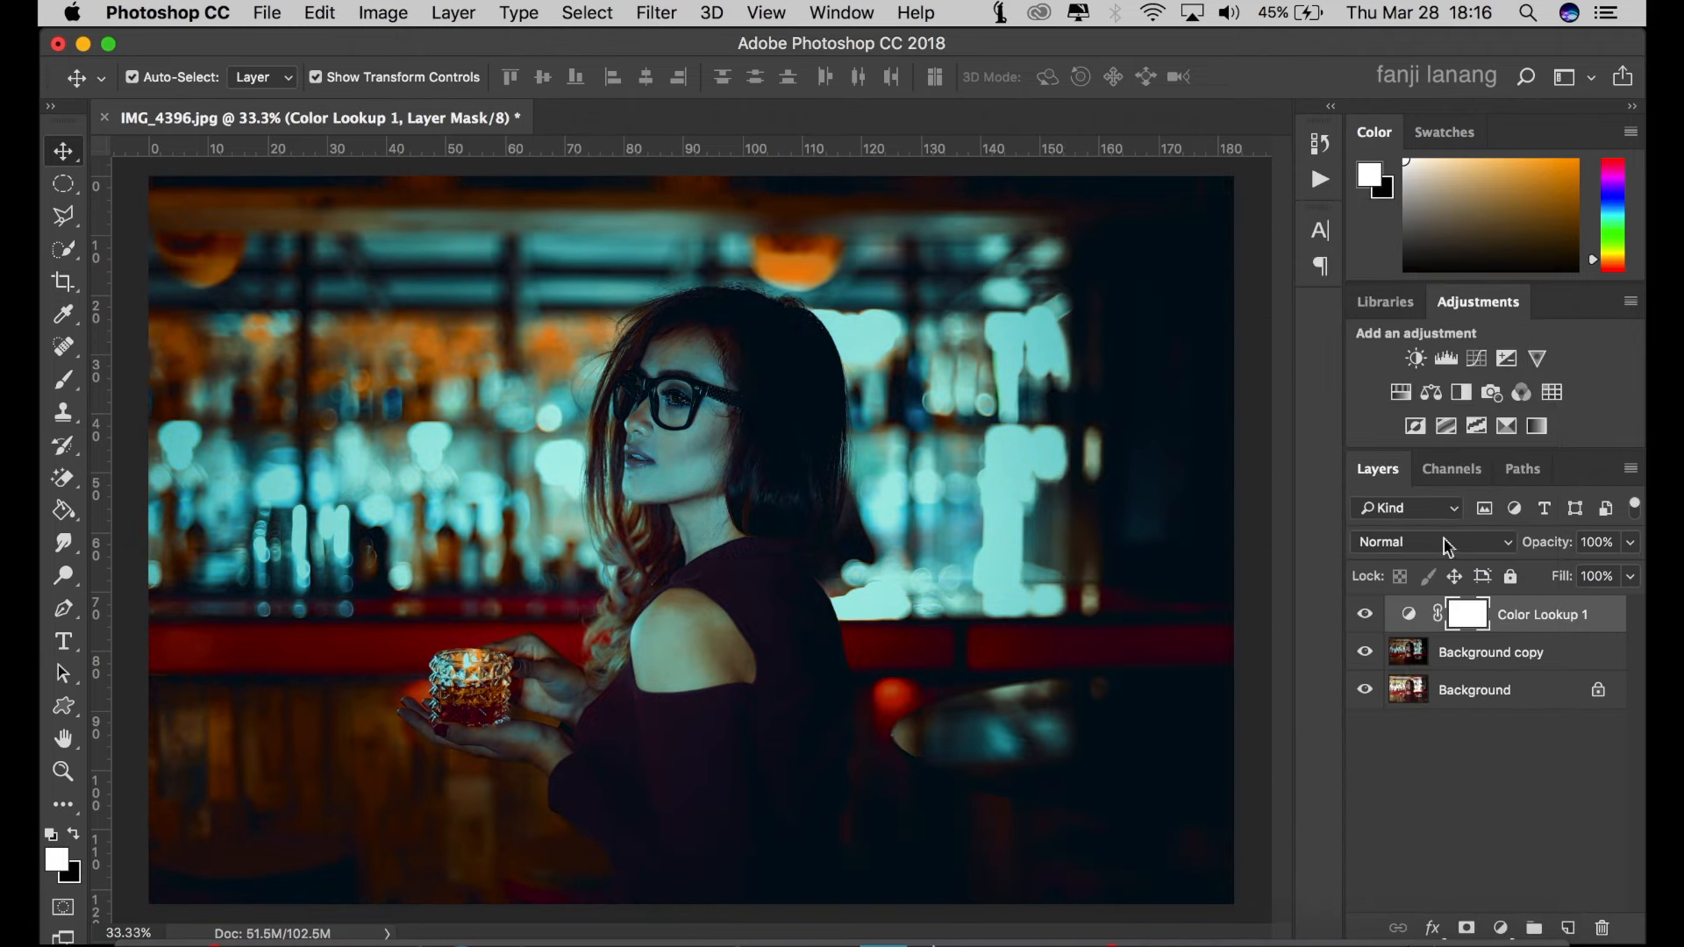
Step: Try the Soft Light blend mode on the Color Lookup layer and return it to Normal
left_click(1628, 543)
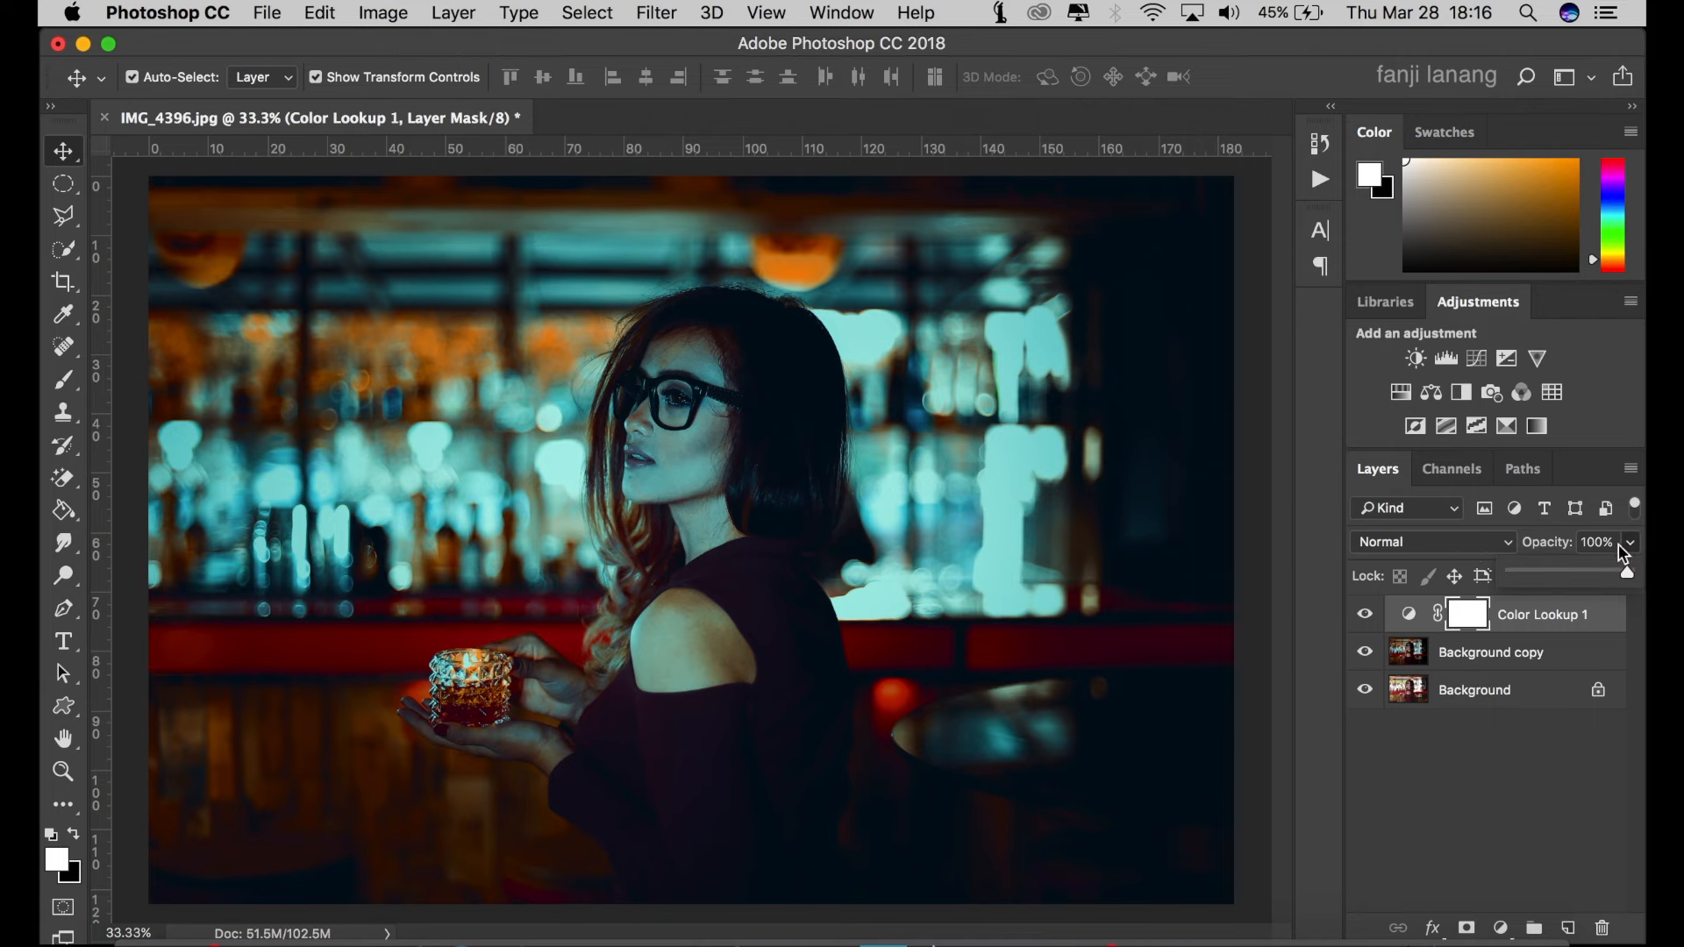
left_click(1508, 542)
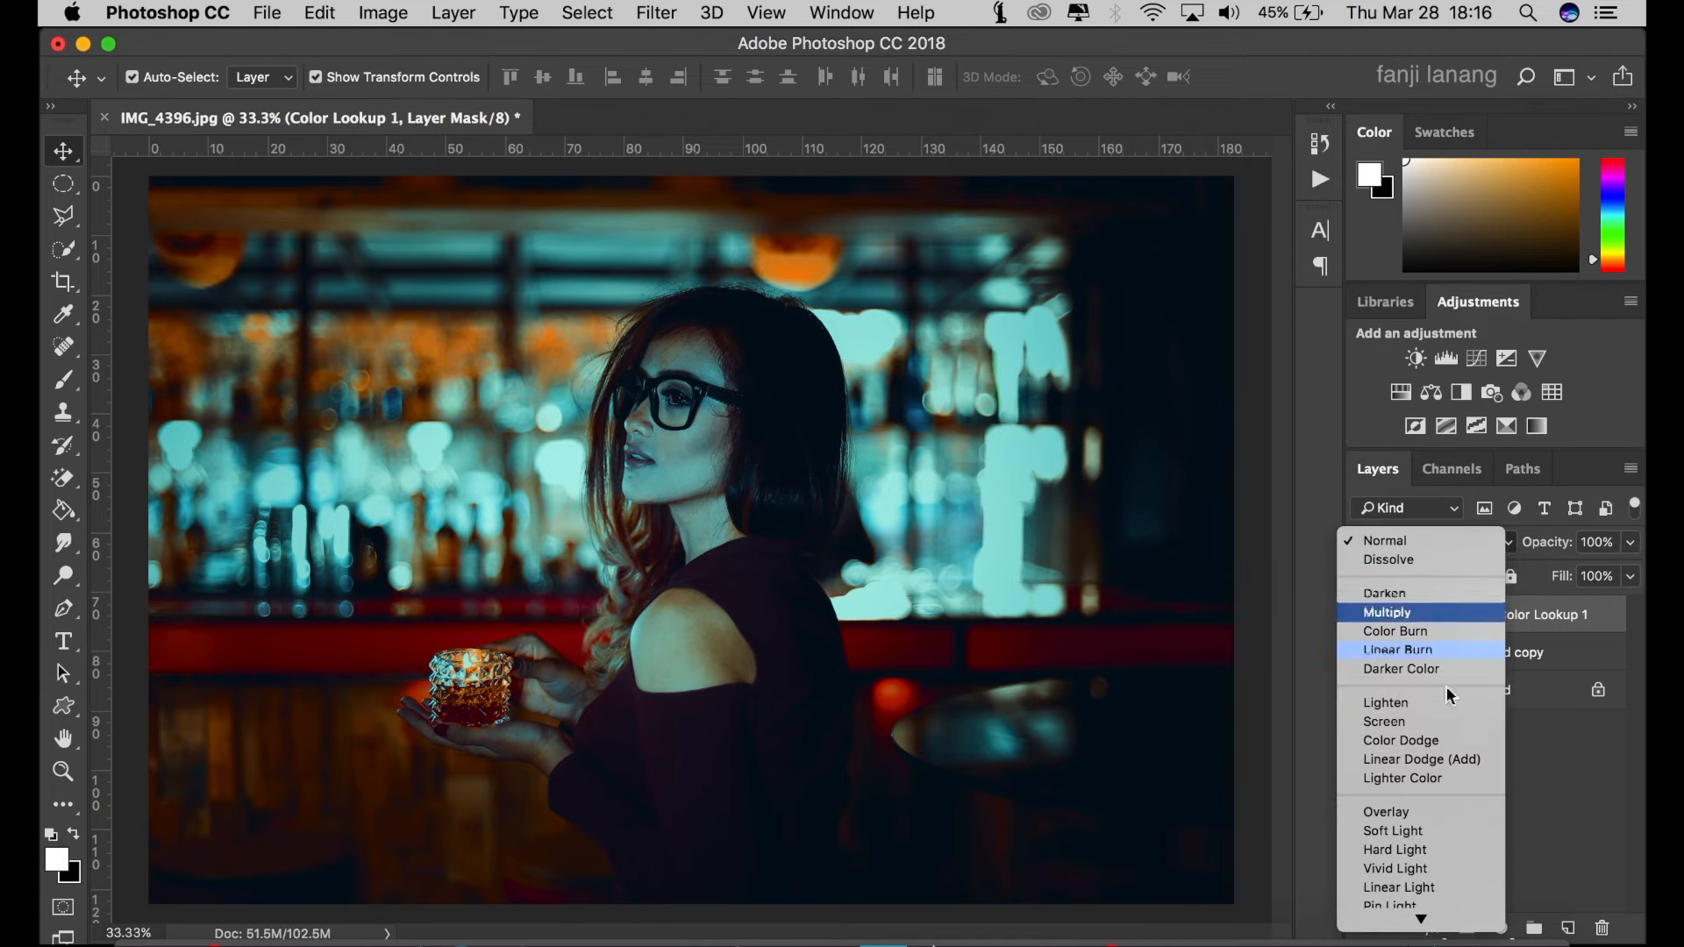
left_click(1420, 832)
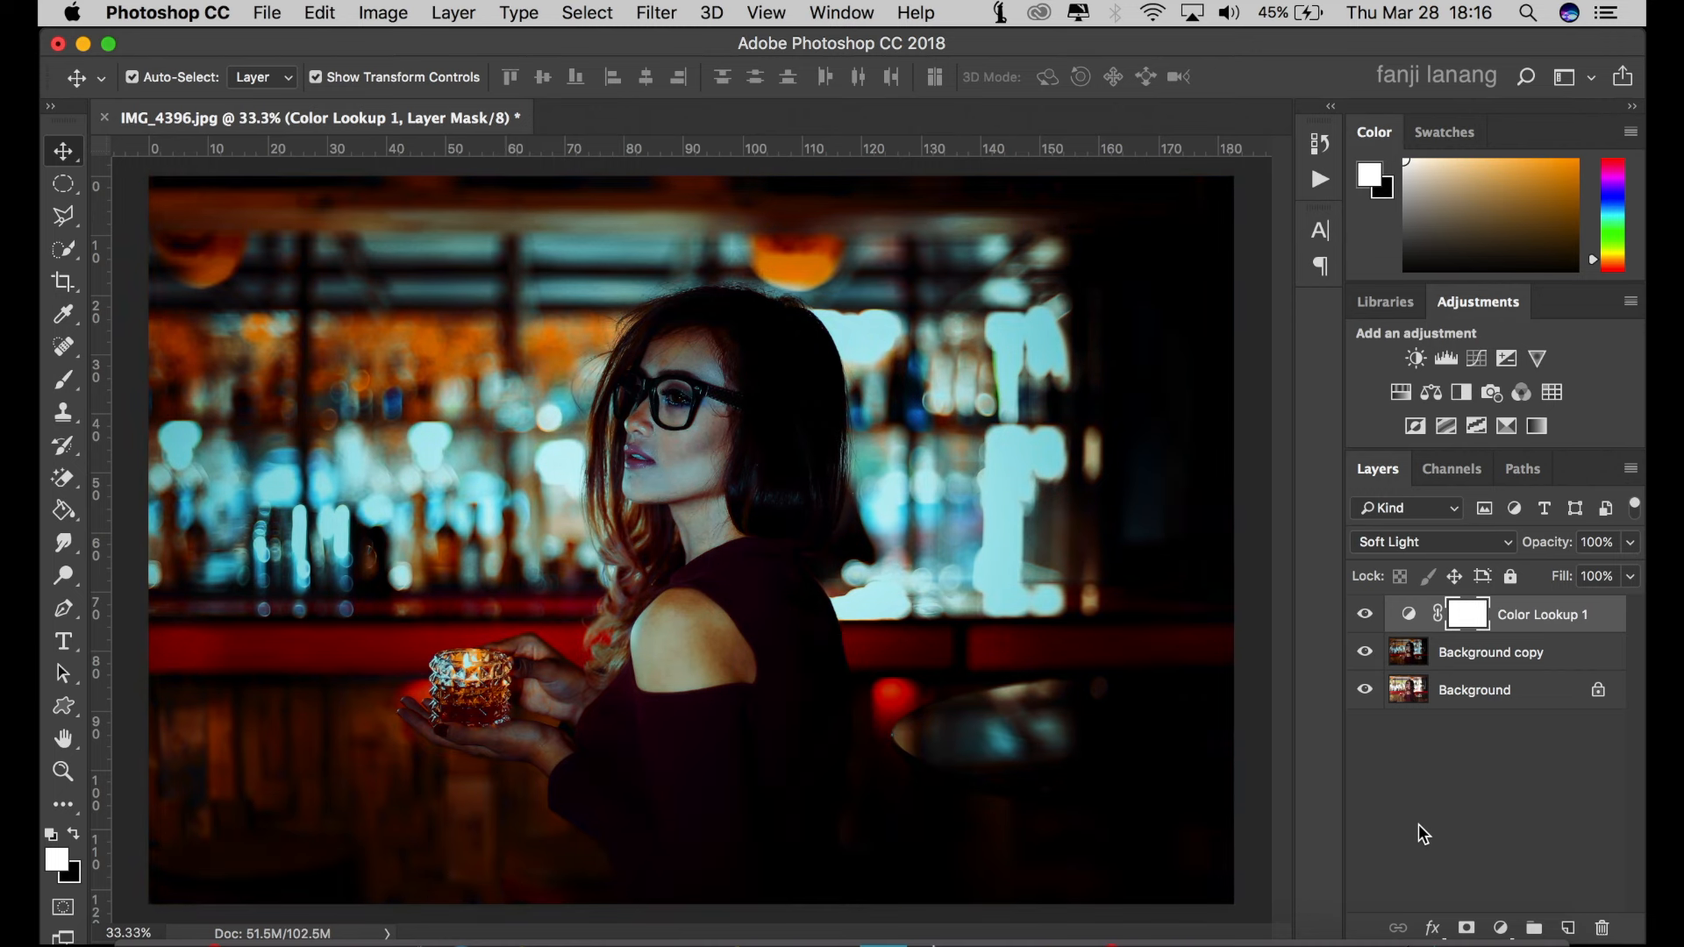
left_click(1466, 543)
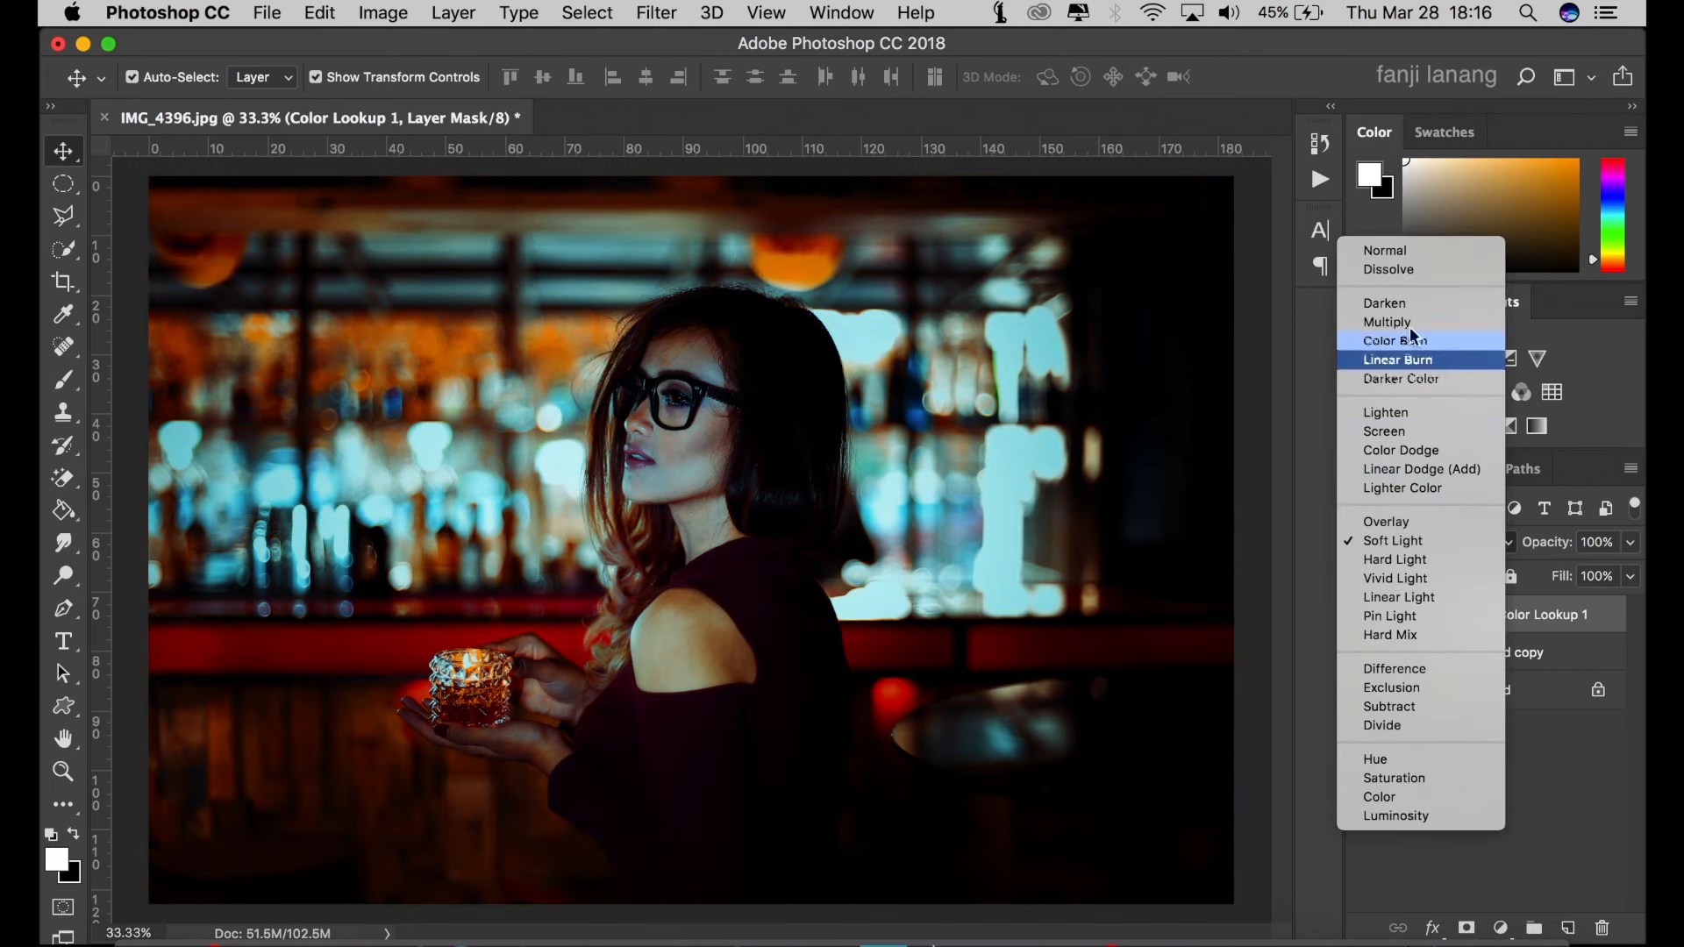
left_click(1386, 251)
Step: Reduce the opacity of the Color Lookup layer to 20%
left_click(1628, 543)
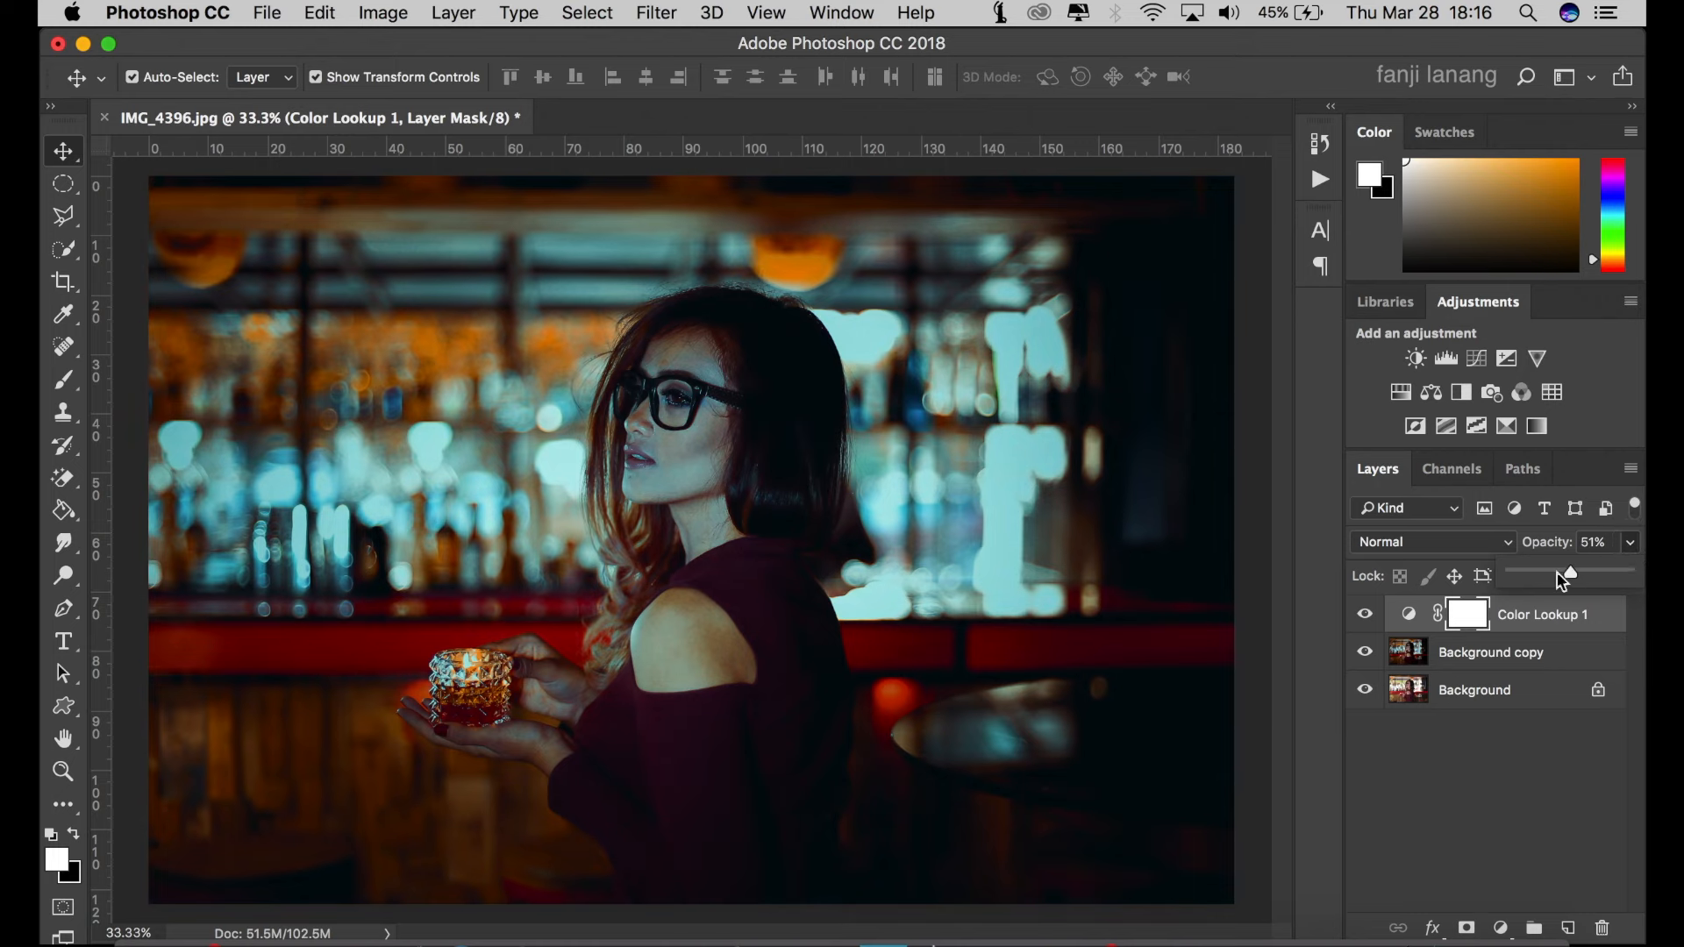
left_click_drag(1555, 572, 1534, 650)
Step: Add a Selective Color adjustment layer on top, setting the Blacks to Cyan +5, Magenta +5 and Yellow -5
left_click(1501, 927)
left_click(1508, 879)
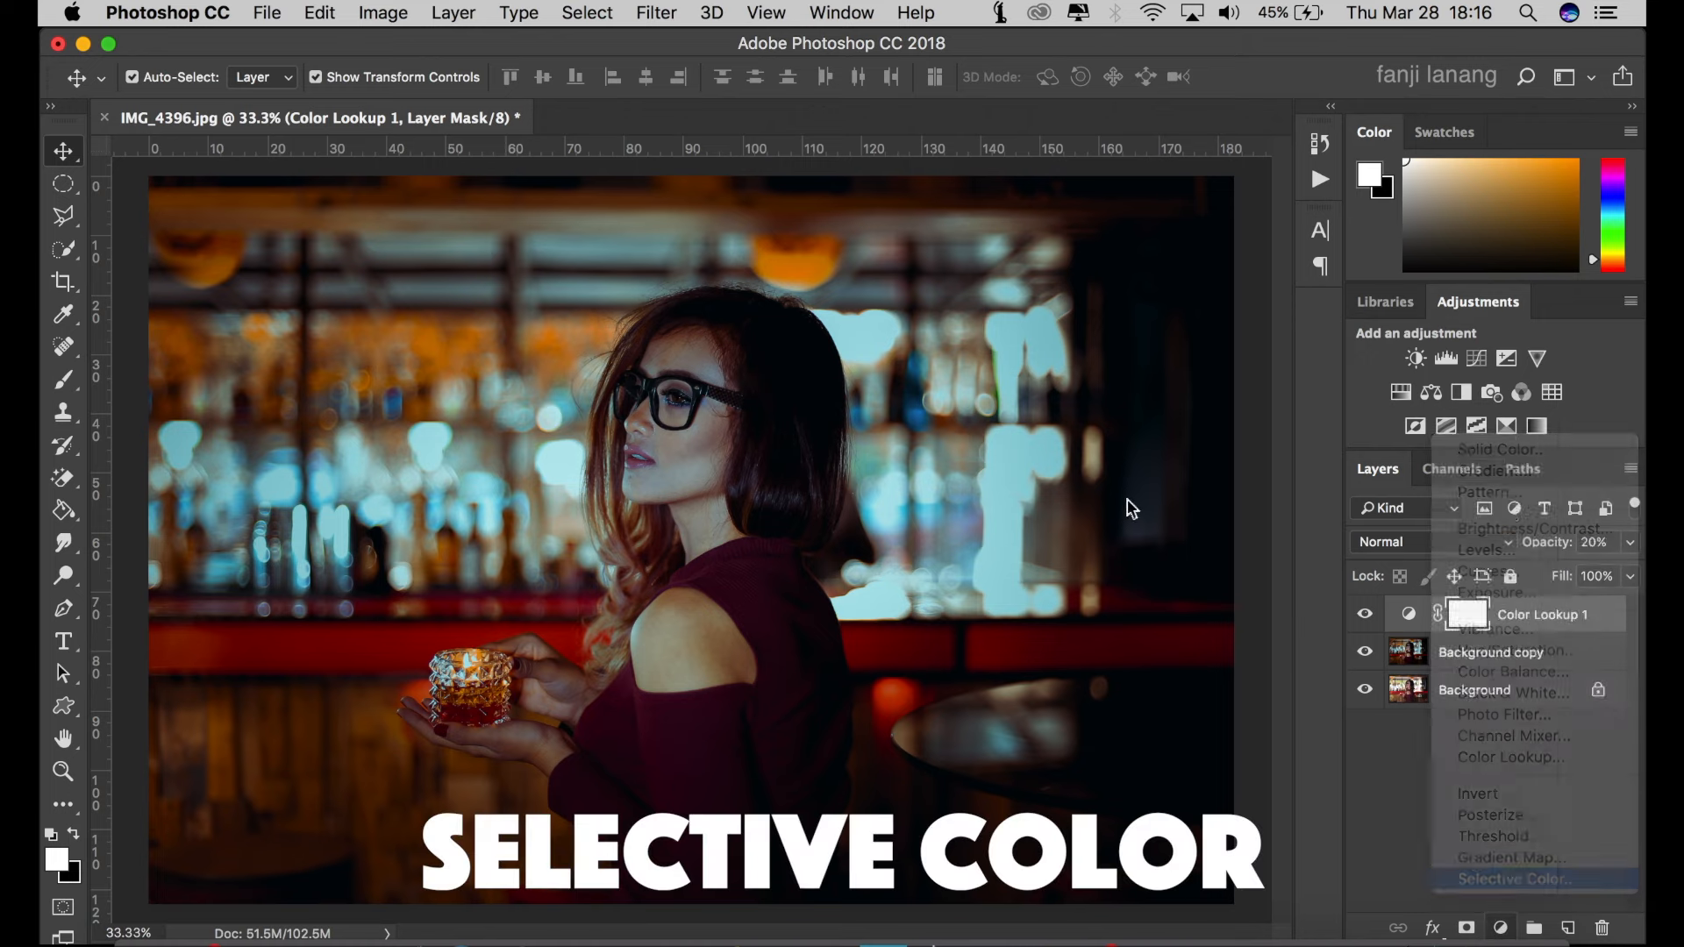
left_click(1238, 346)
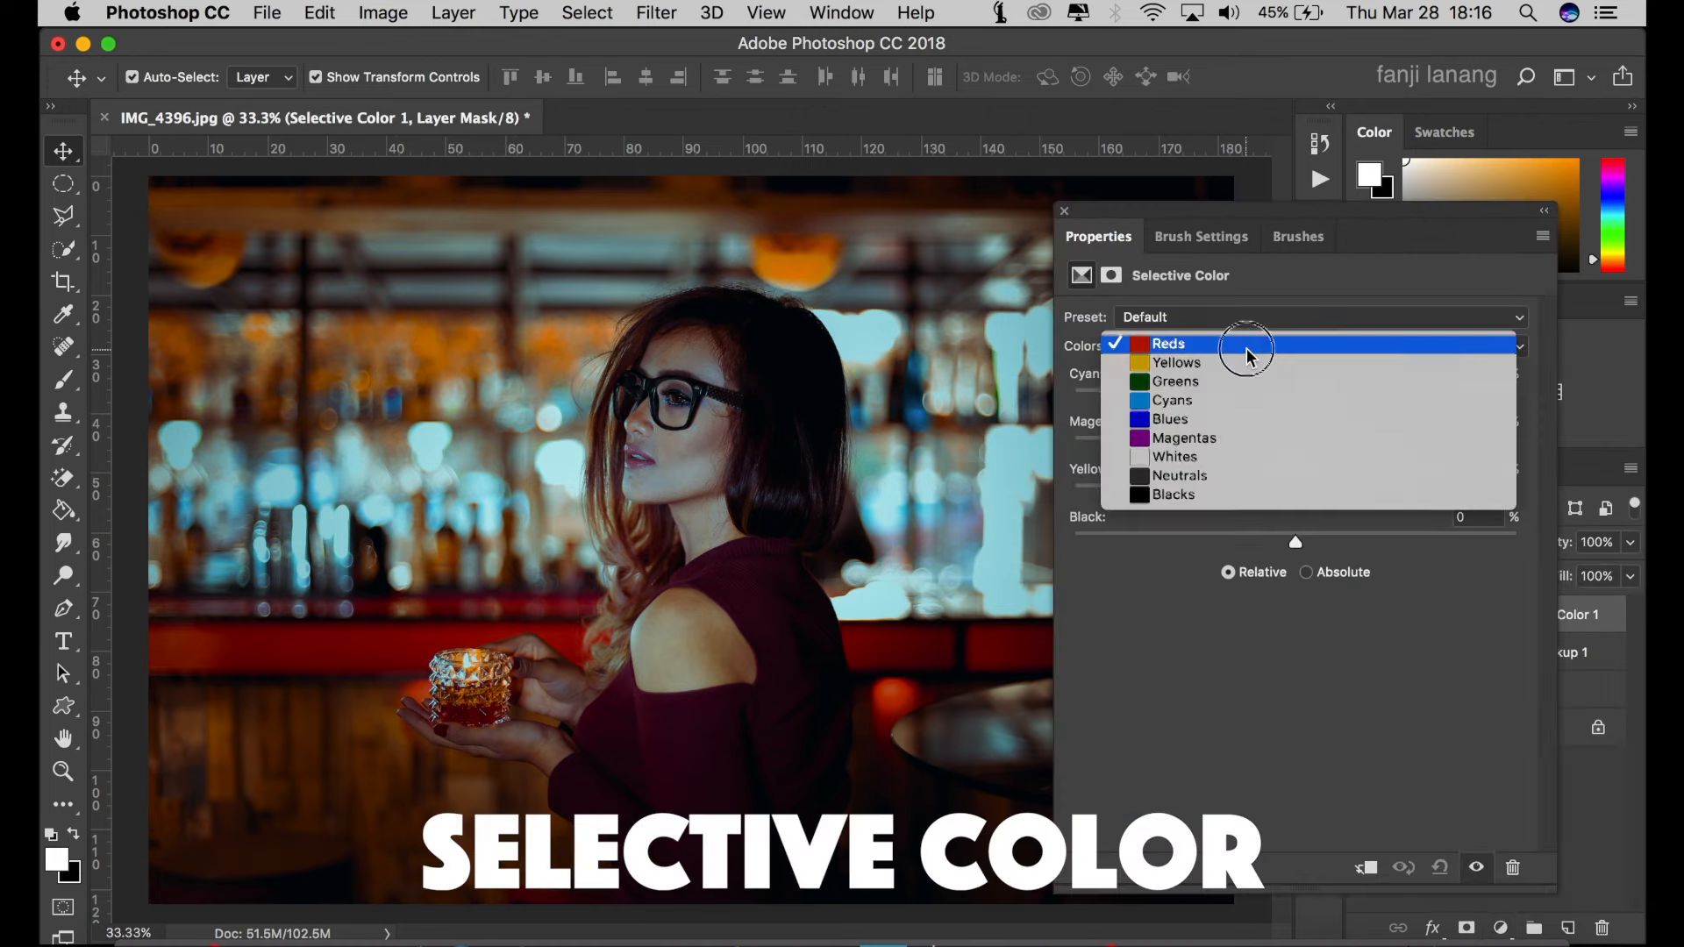
left_click(1206, 497)
mouse_move(1295, 494)
left_mouse_down()
mouse_move(1265, 495)
mouse_move(1282, 504)
mouse_move(1308, 446)
mouse_move(1310, 472)
left_mouse_up()
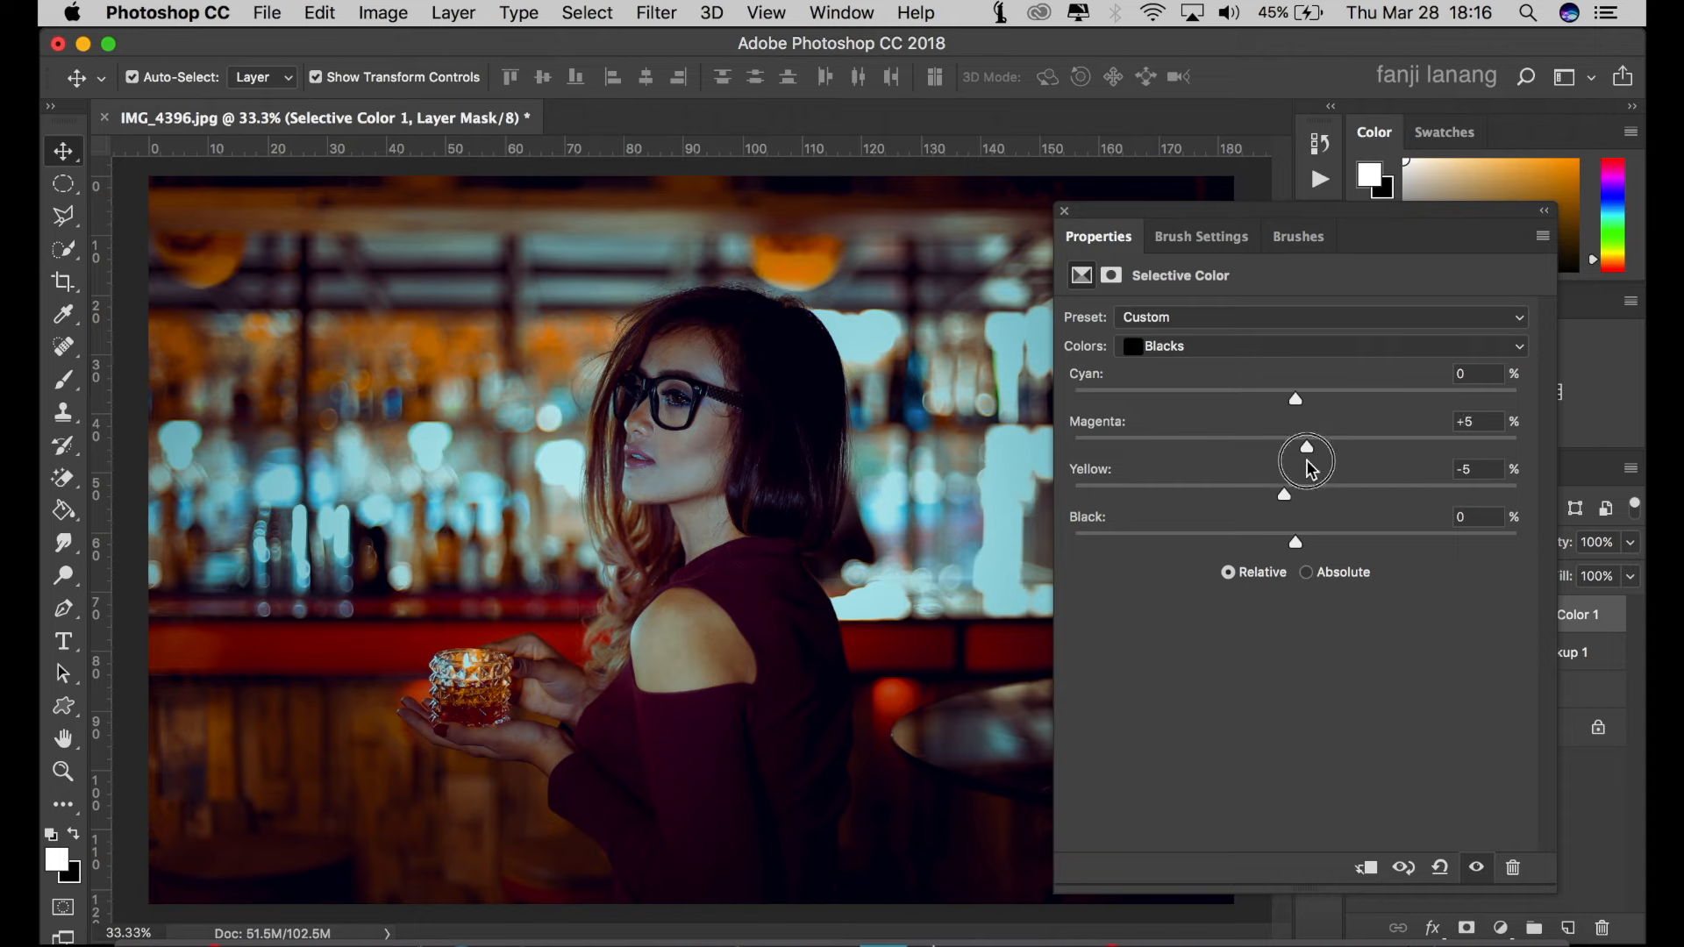
left_click_drag(1298, 399, 1307, 416)
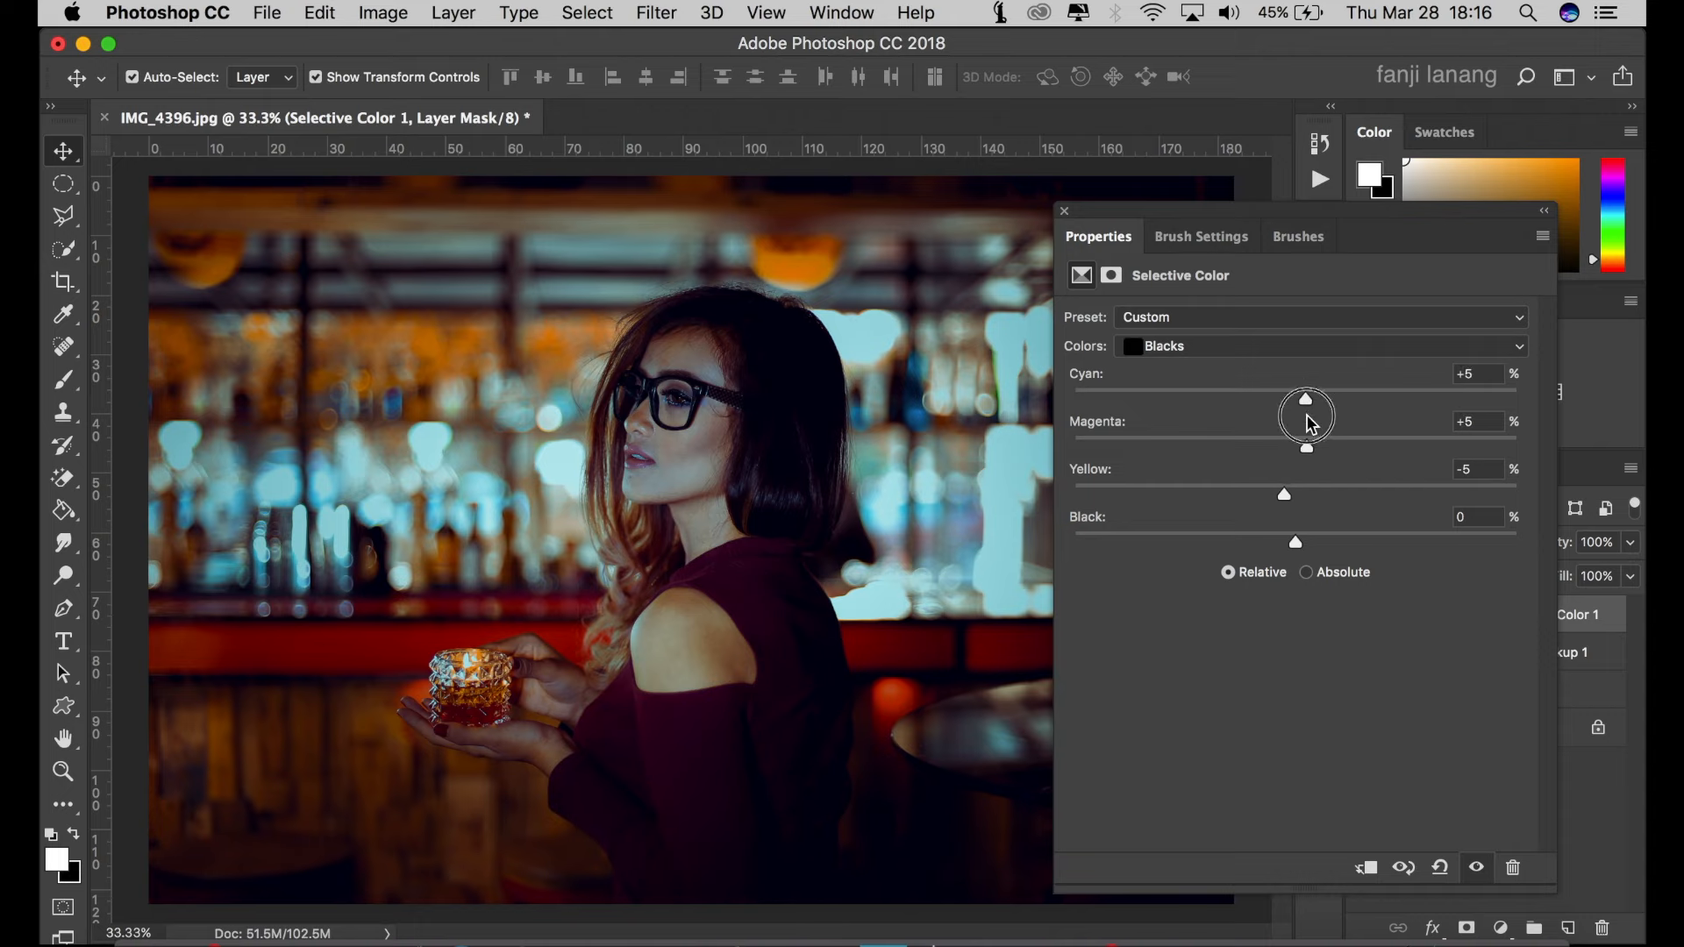
left_click(1065, 212)
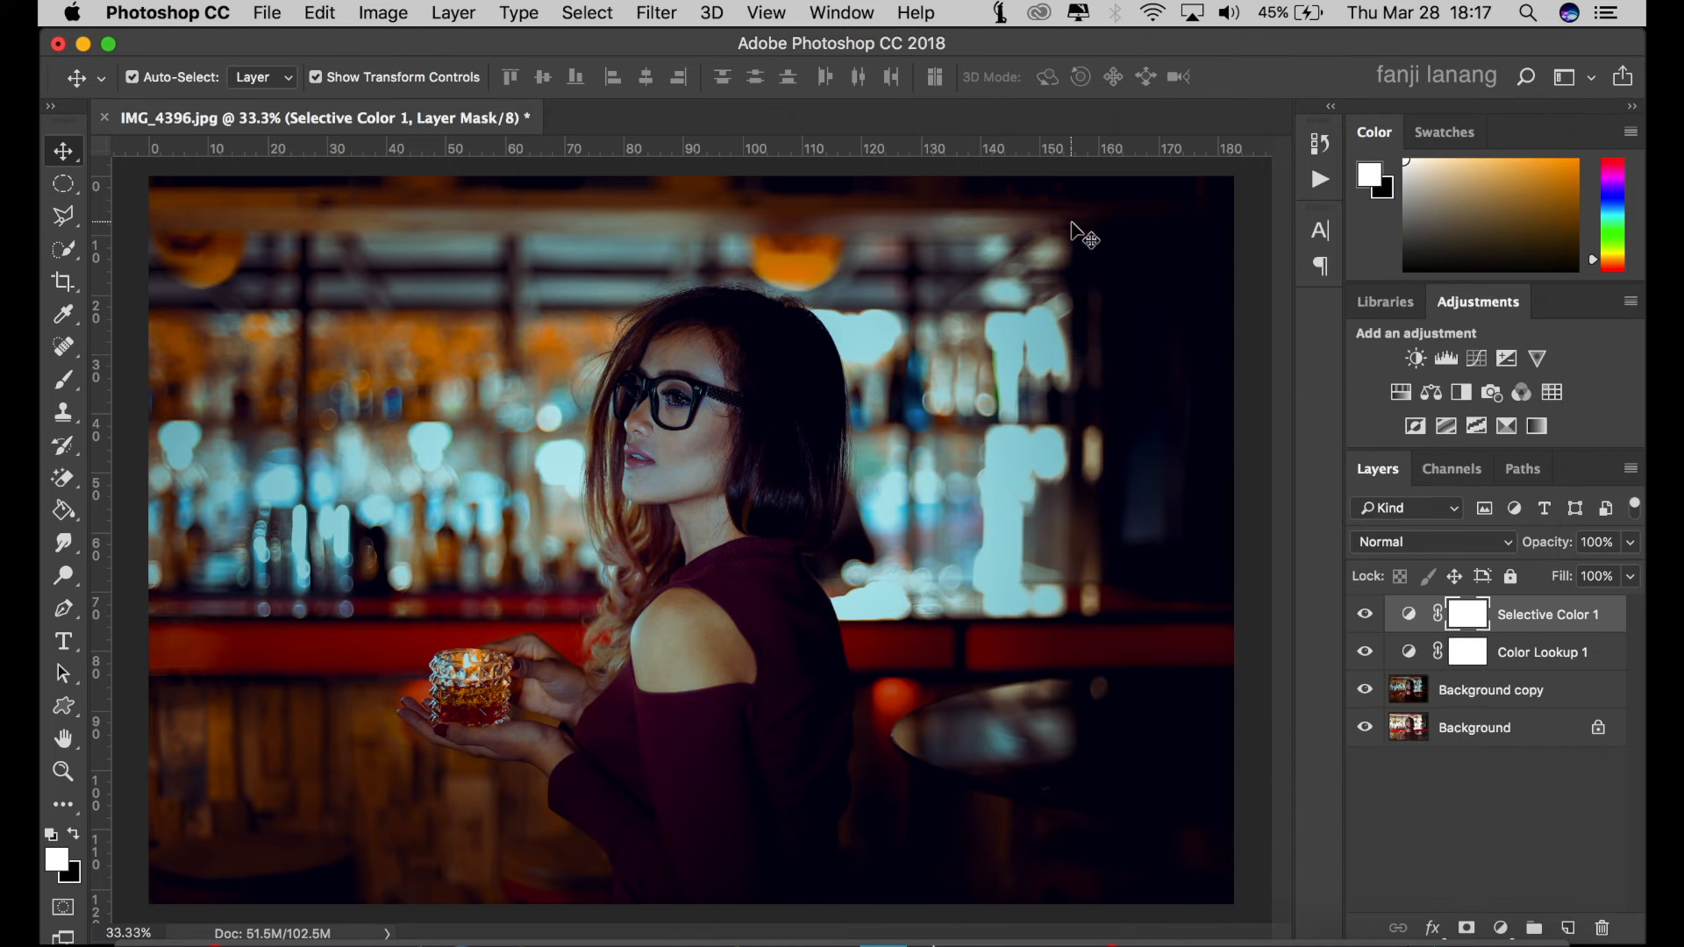
Step: Add a Brightness/Contrast adjustment layer on top with brightness 10 and contrast 4
key("super+minus")
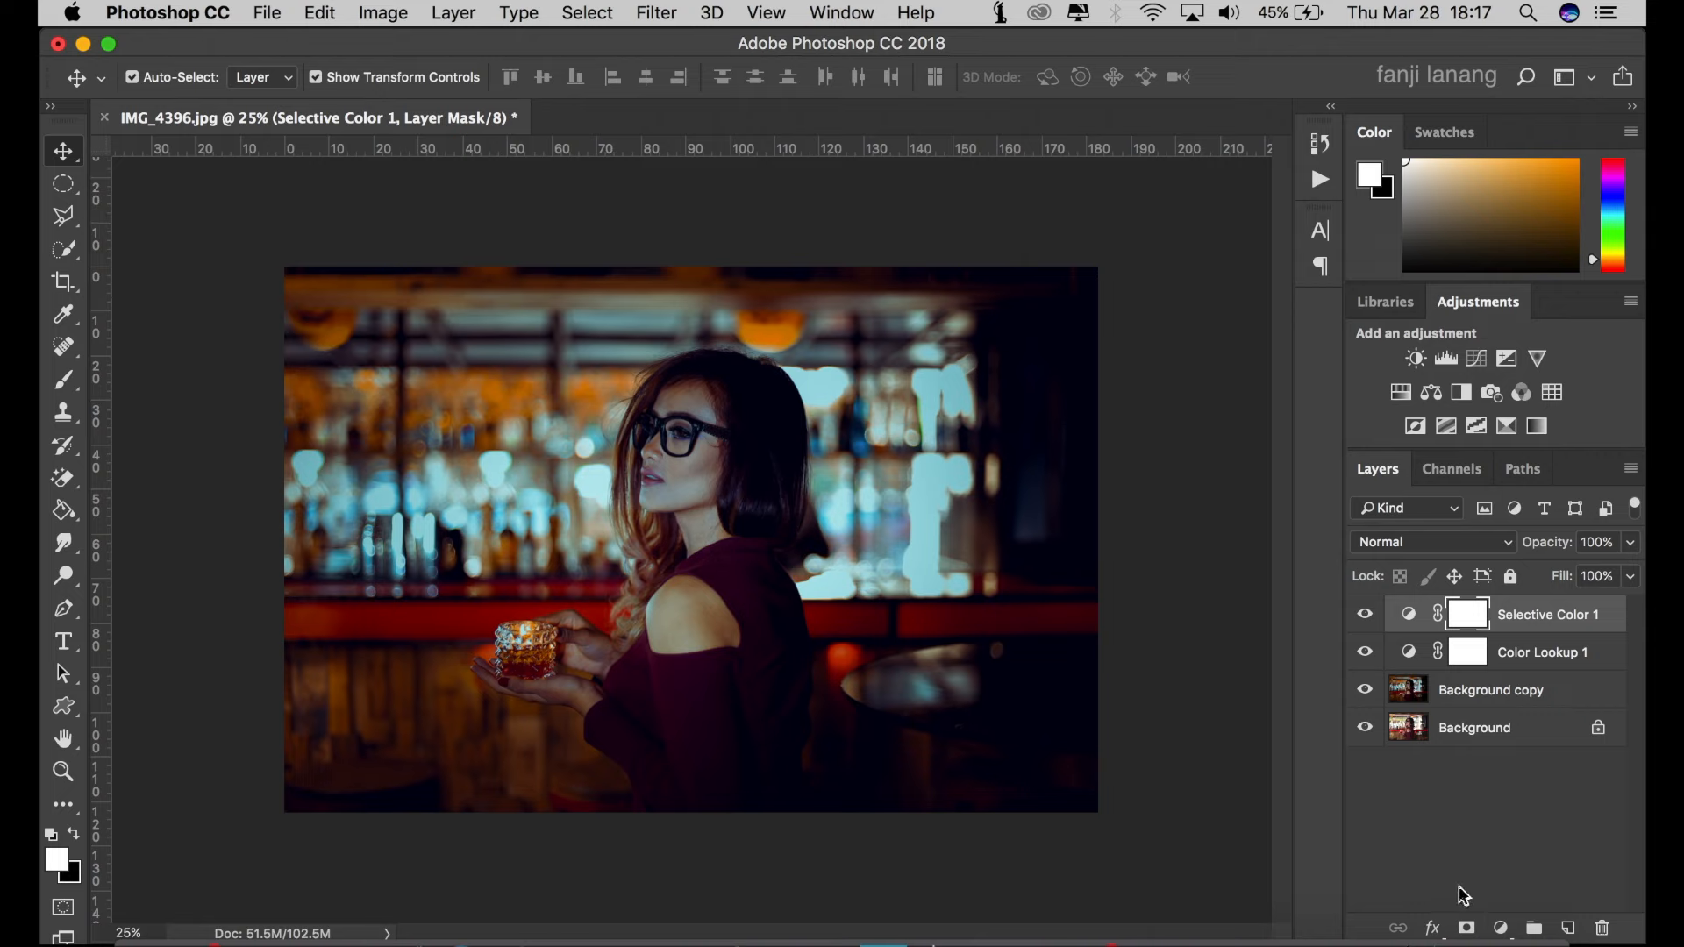
left_click(1501, 928)
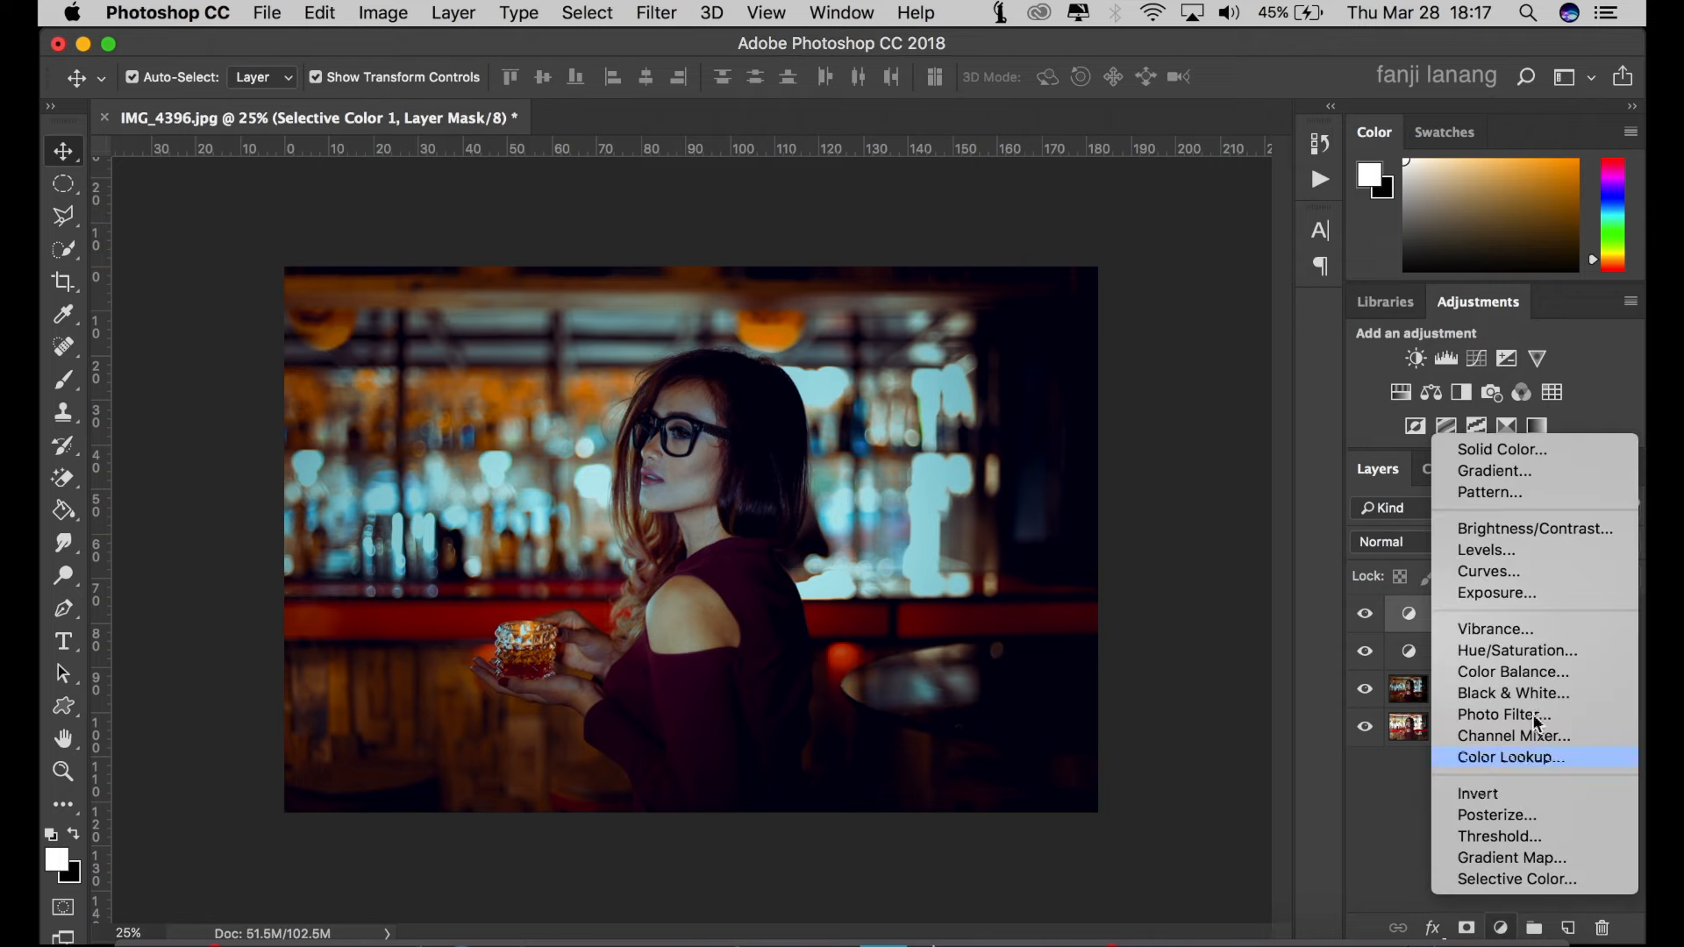
left_click(1545, 530)
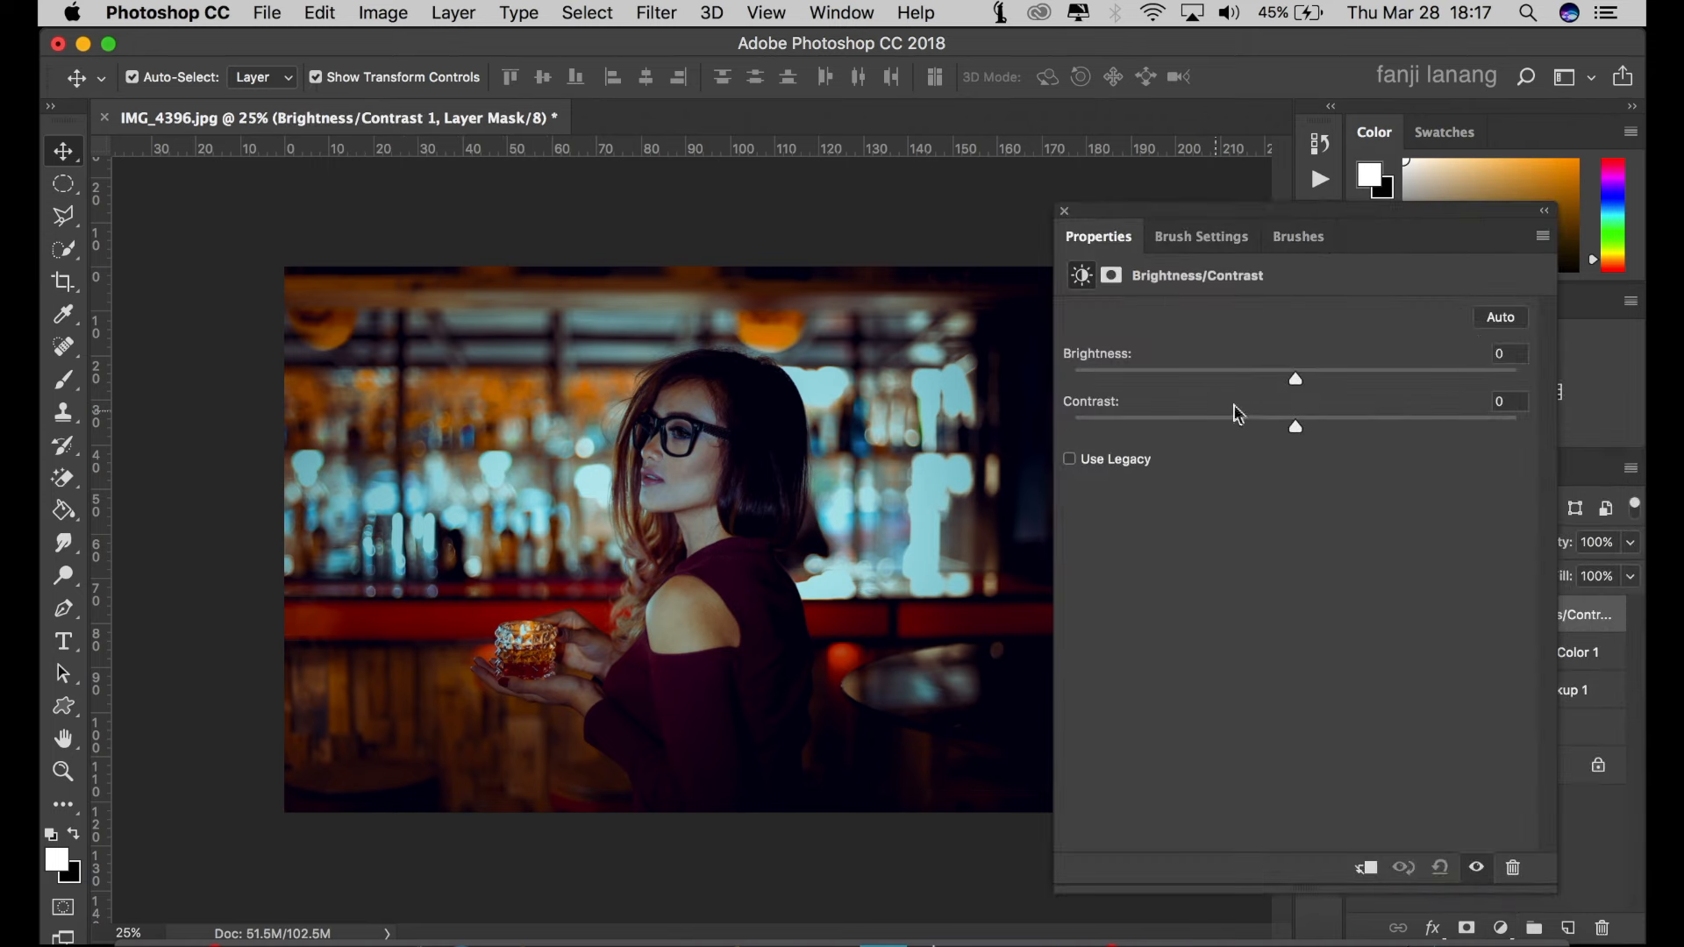
left_click_drag(1507, 353, 1466, 356)
type("10")
left_click_drag(1515, 401, 1444, 402)
type("4")
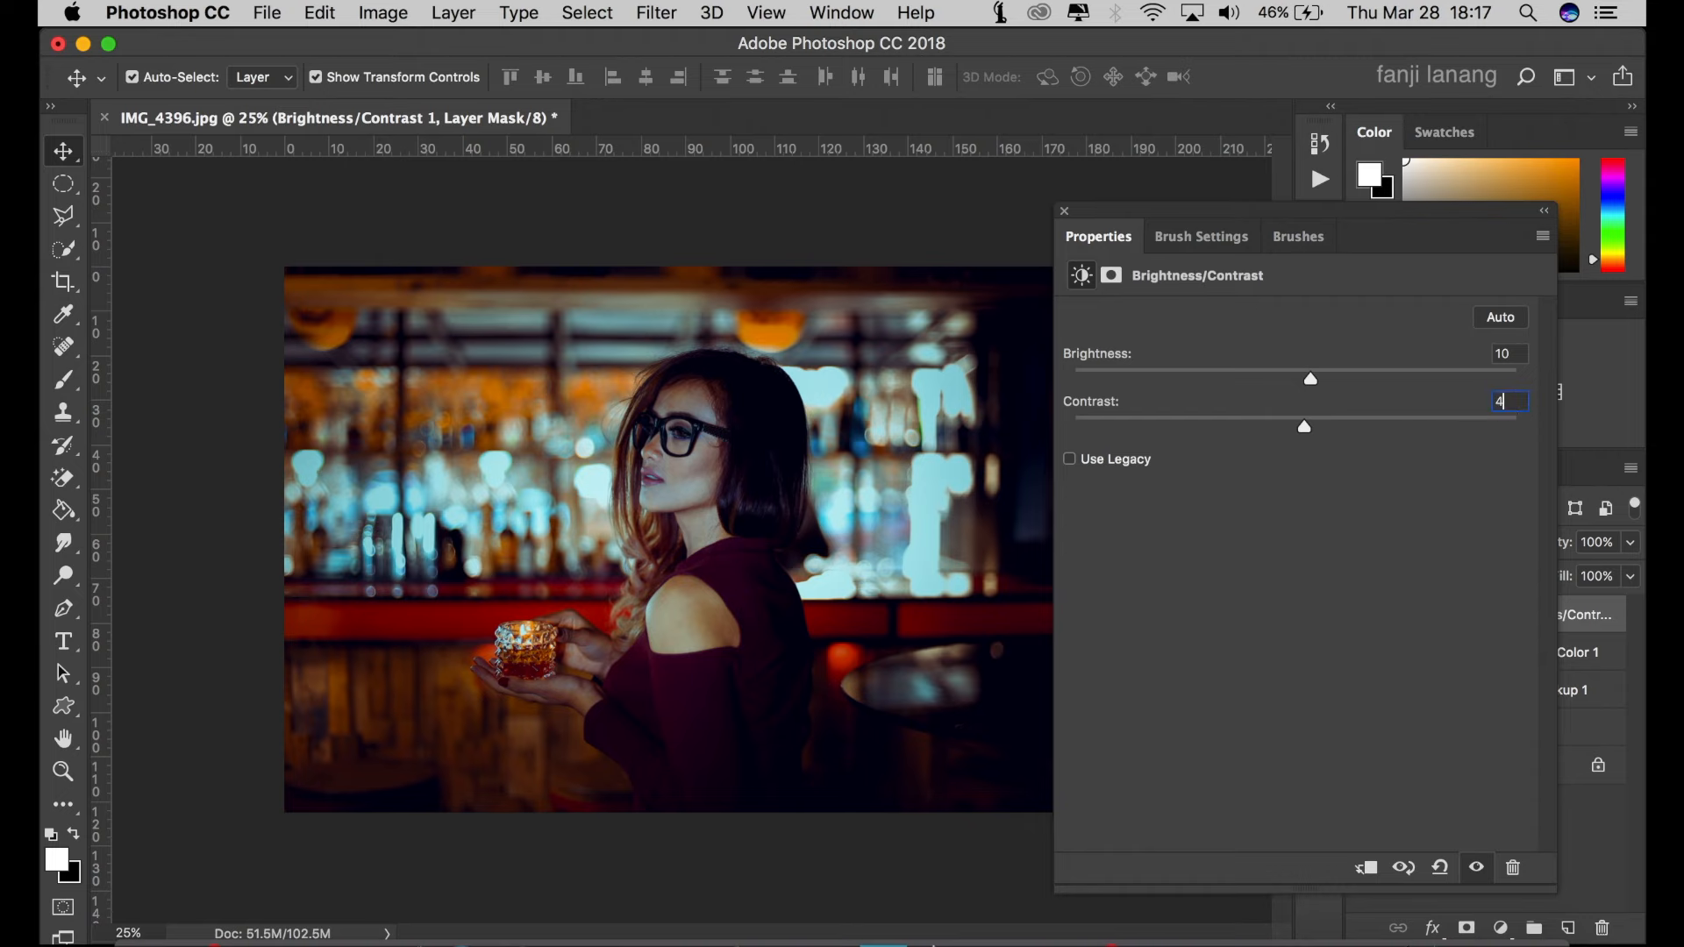
left_click(1065, 213)
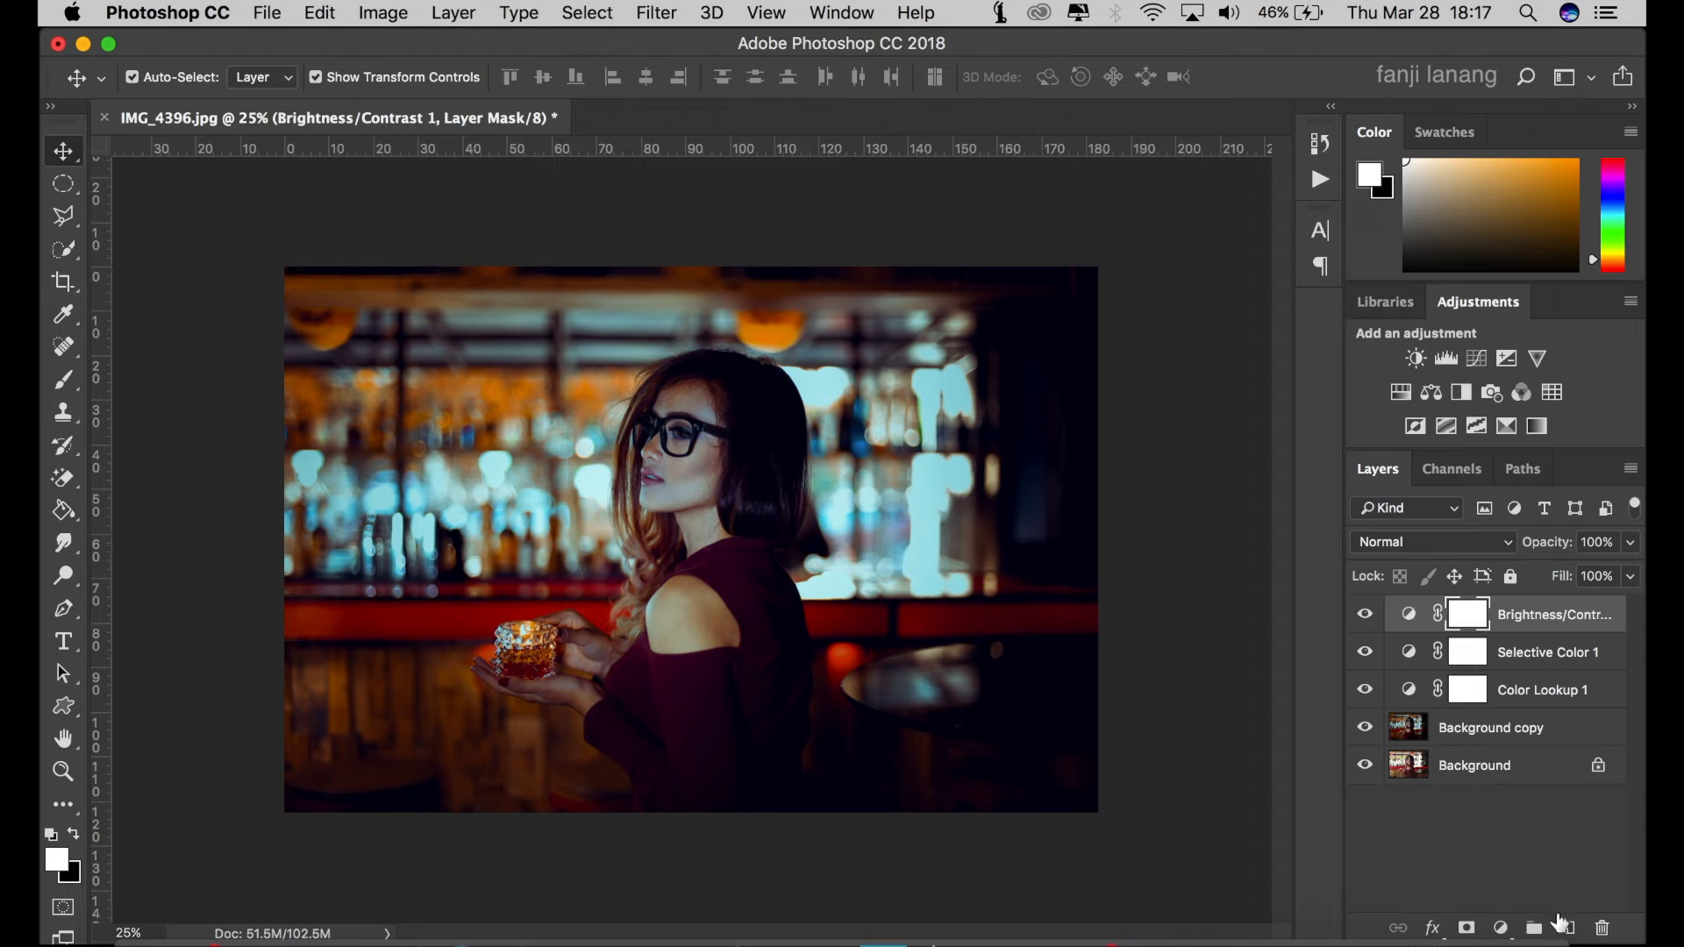
Step: Create a new empty layer above the adjustment layers and choose the signature brush preset for the Brush tool
left_click(1569, 928)
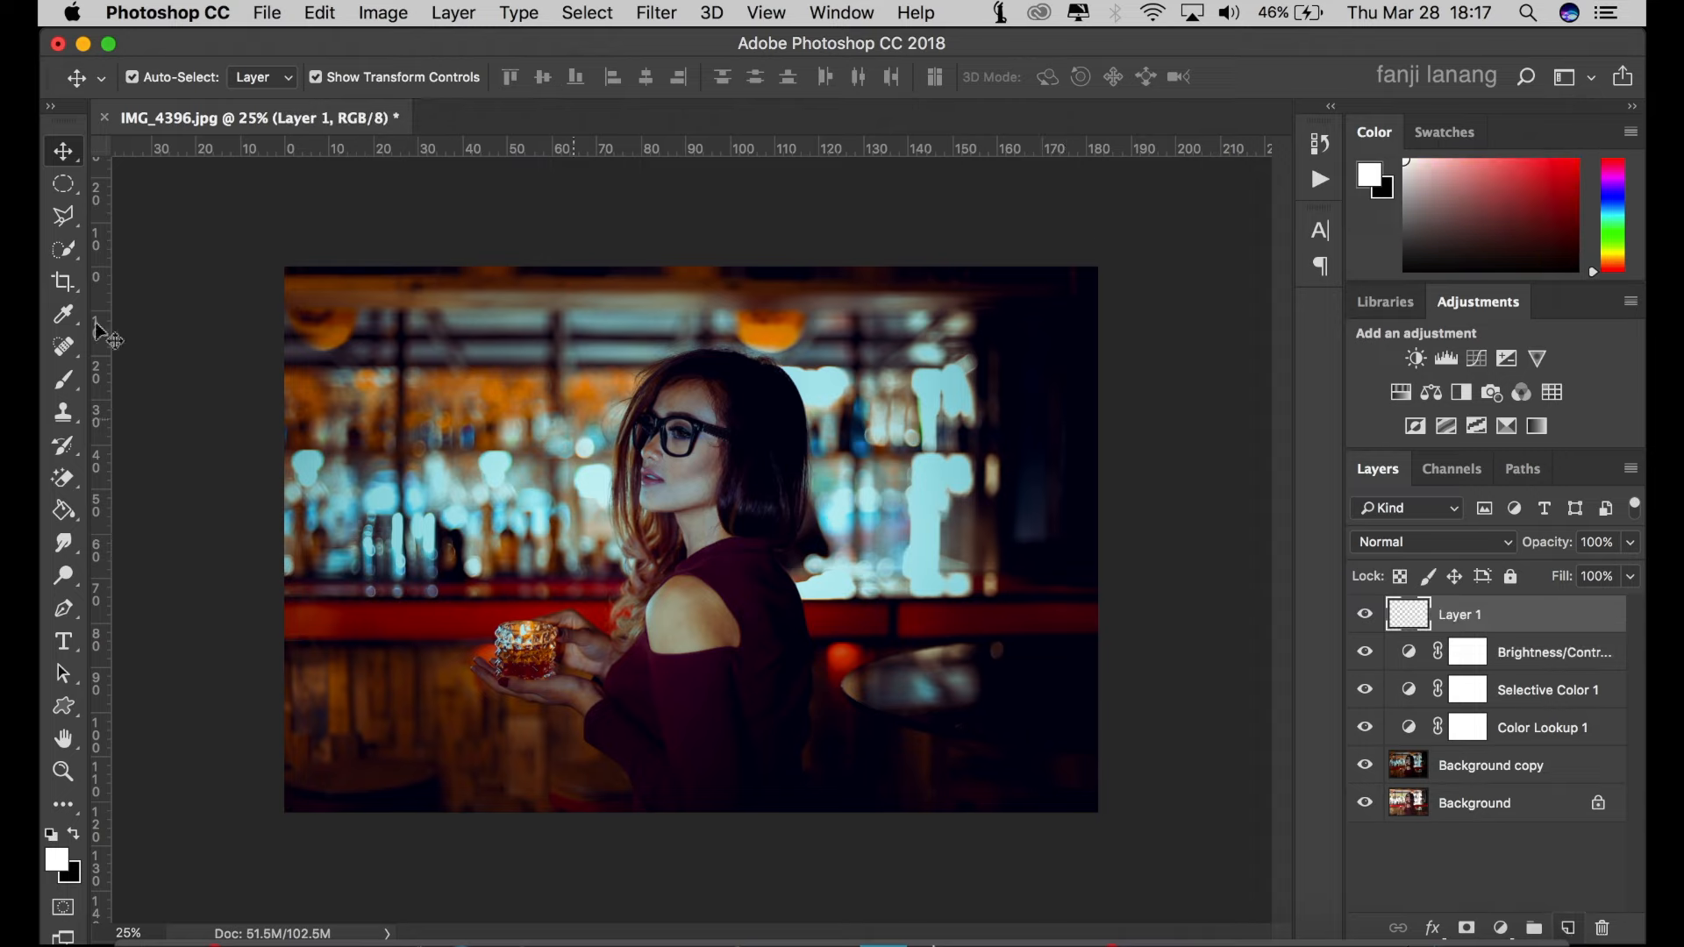
left_click(63, 380)
left_click(158, 92)
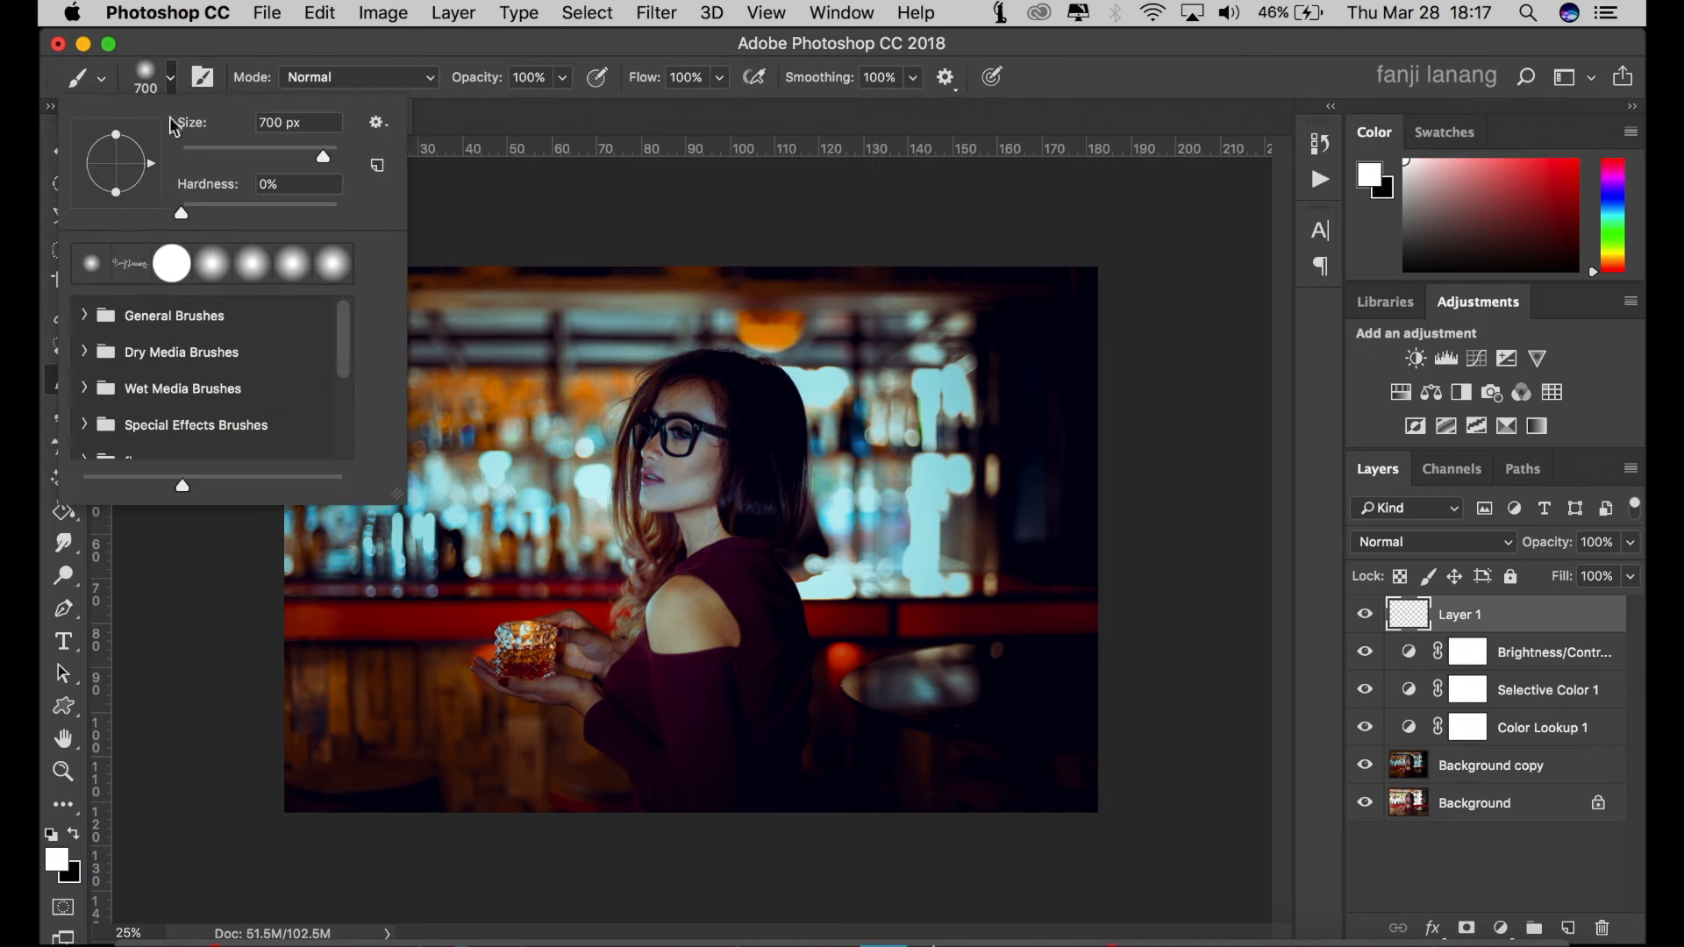
left_click(131, 263)
left_click(1272, 107)
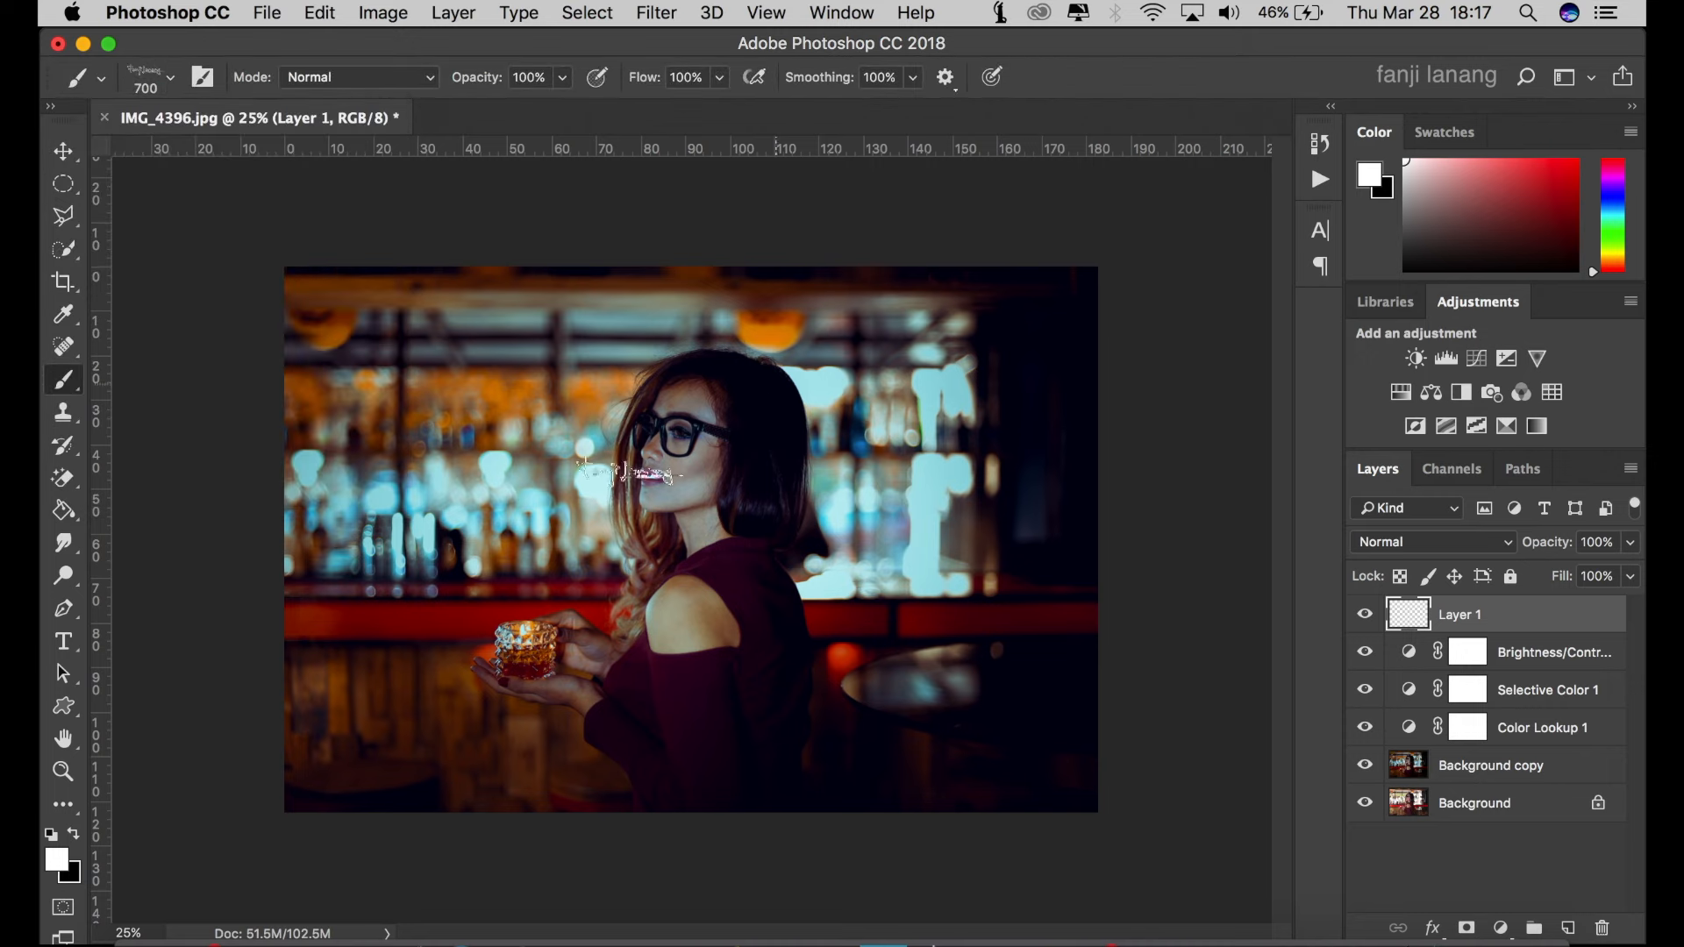
Step: Reduce the signature brush size to 600 px and stamp the white signature once in the photo's lower-right corner
left_click(375, 761)
key("ctrl+z")
key("bracketleft")
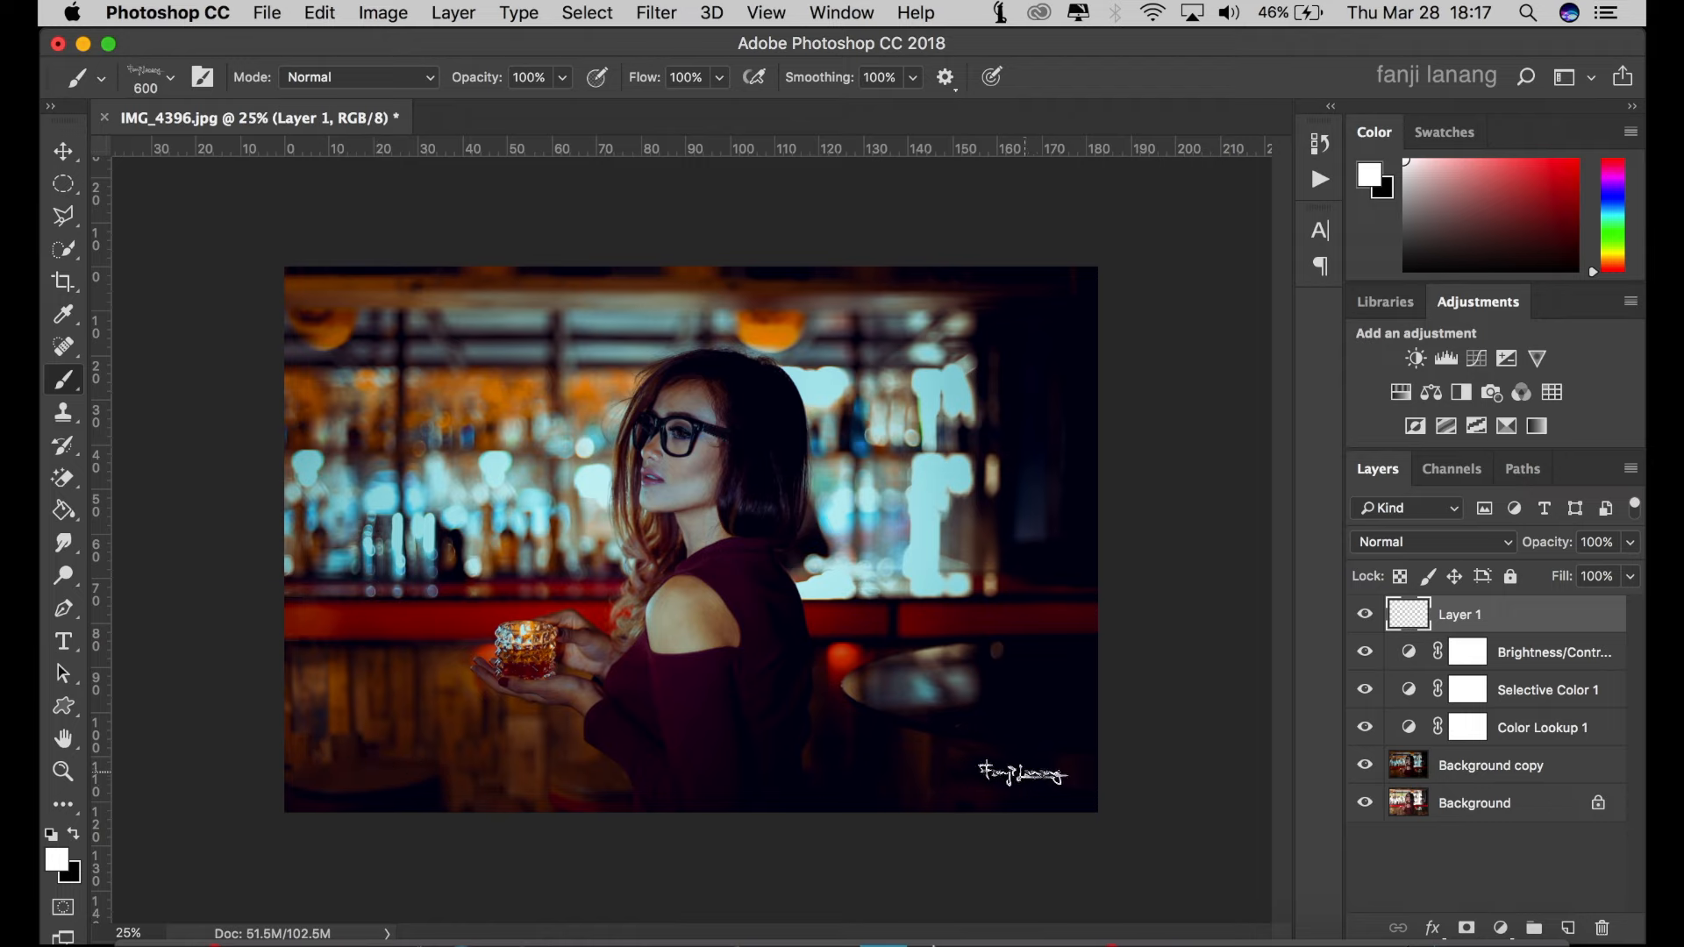
left_click(1028, 777)
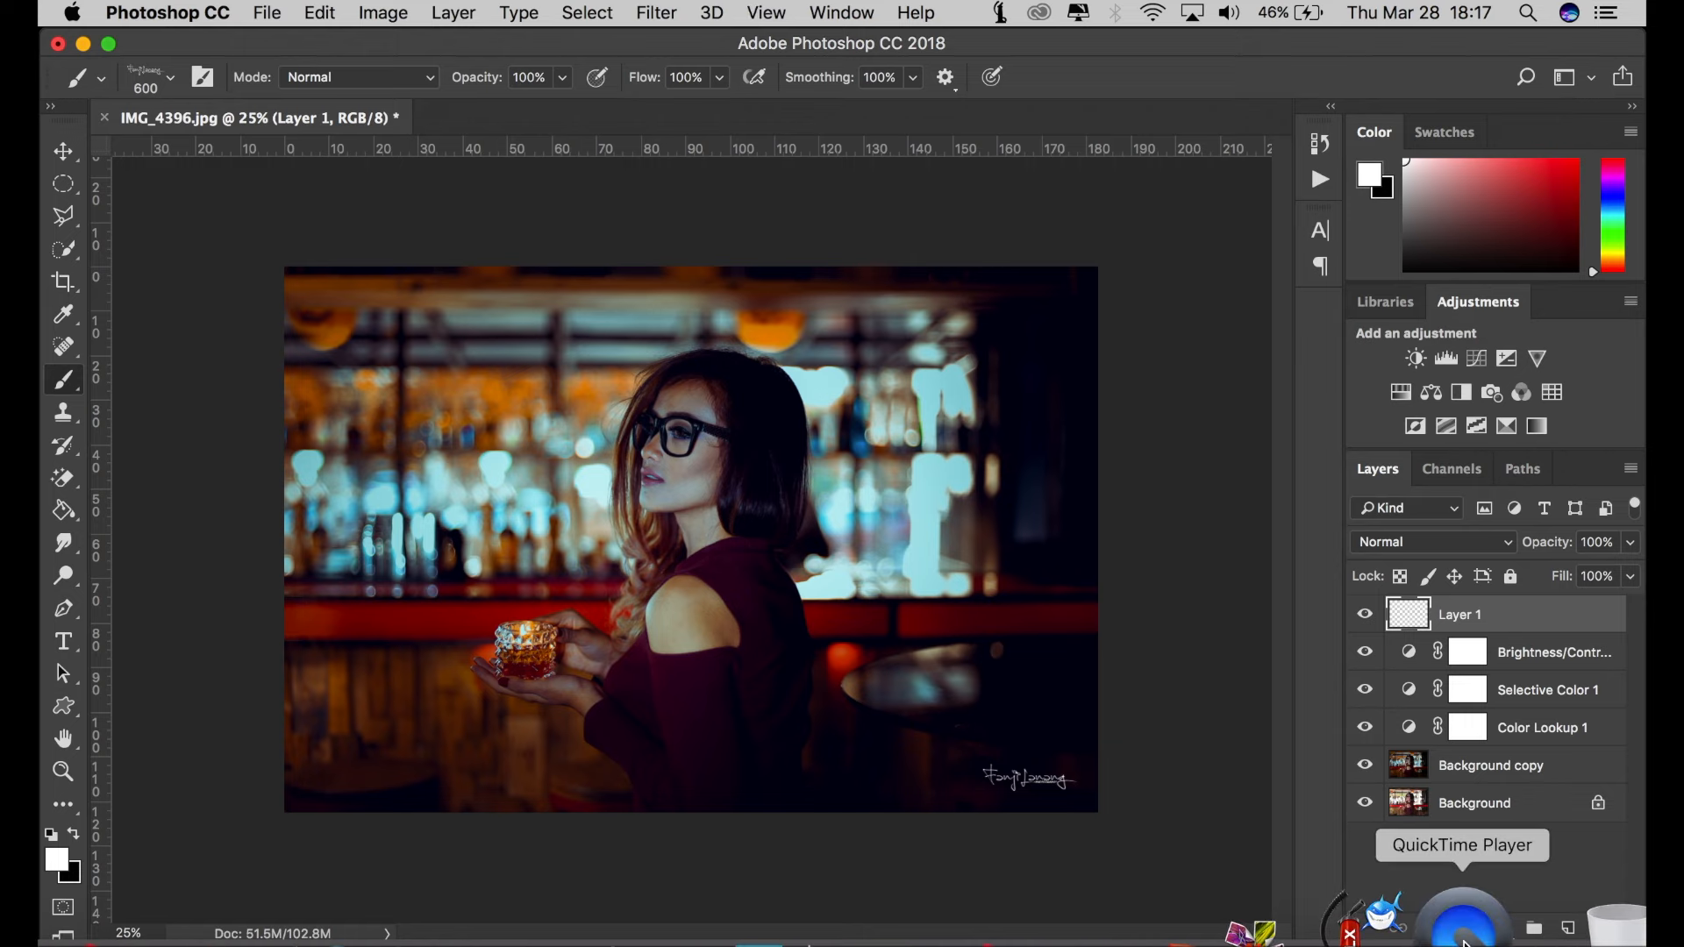
left_click(1463, 941)
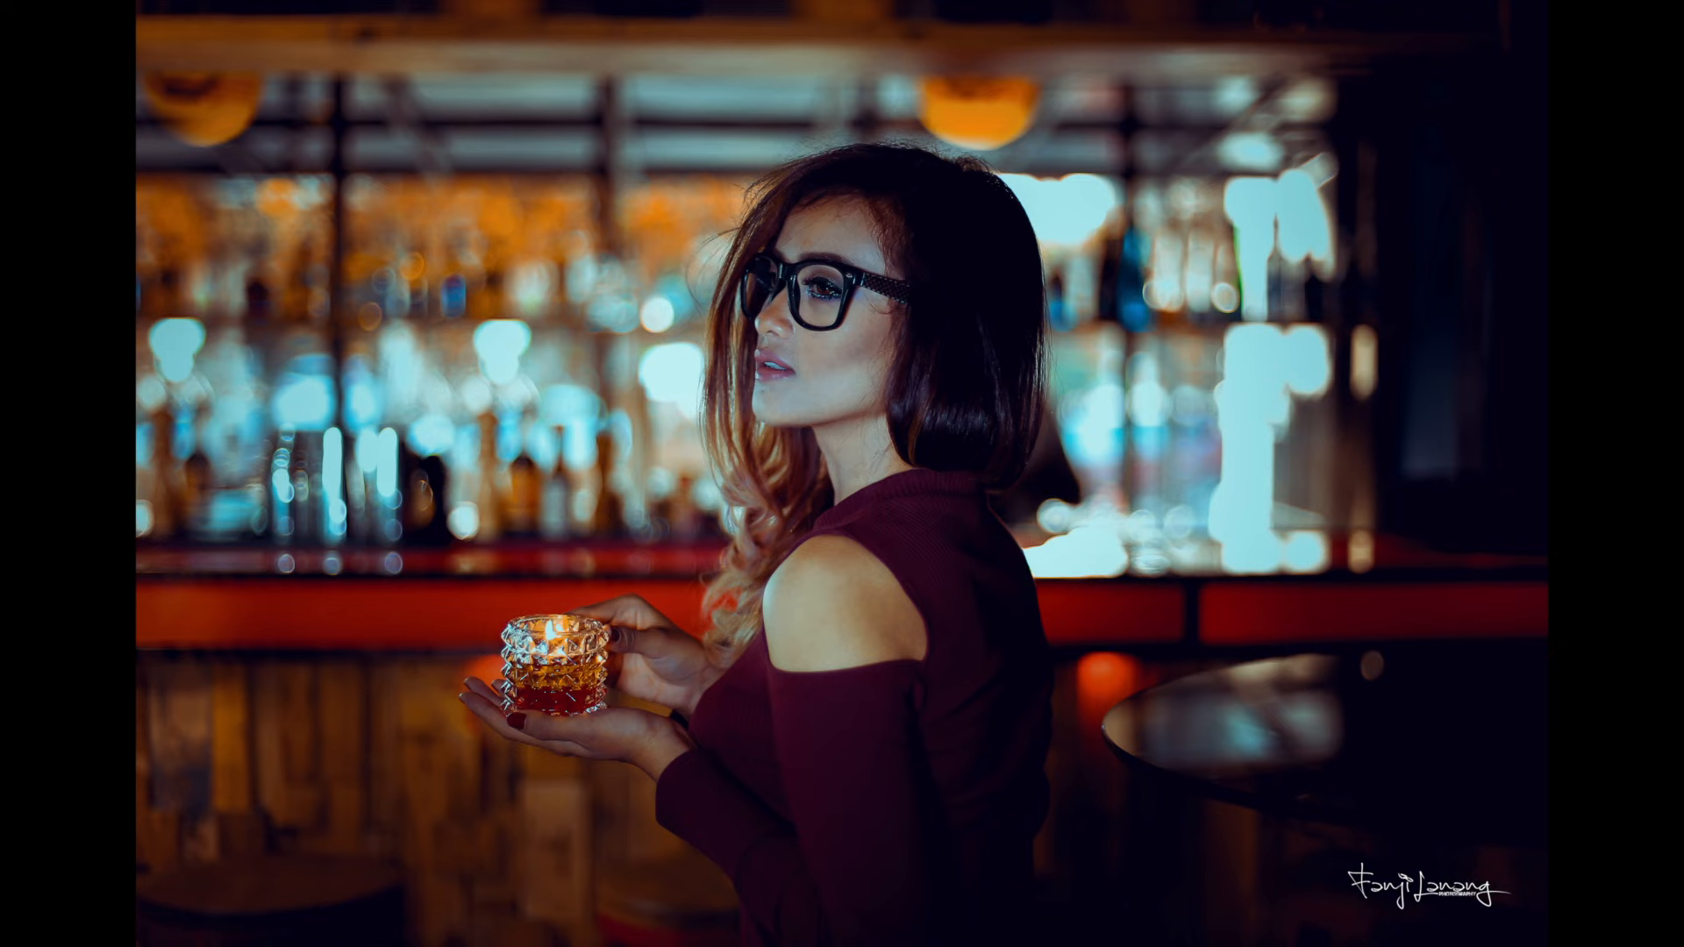